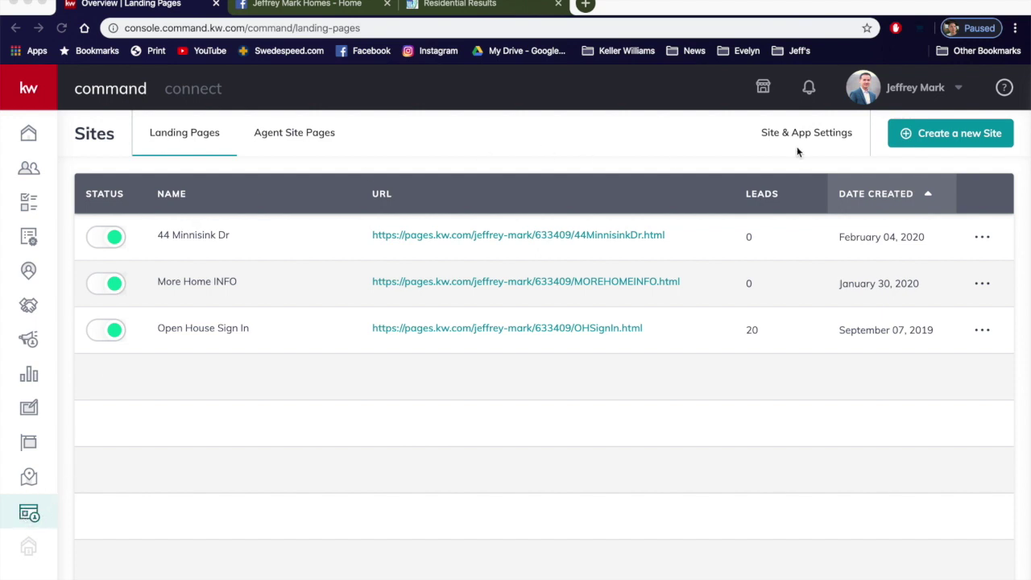
Step: Create a new standalone landing page site in KW Command
{"action": "left_click", "coordinate": [945, 136]}
{"action": "left_click", "coordinate": [945, 135]}
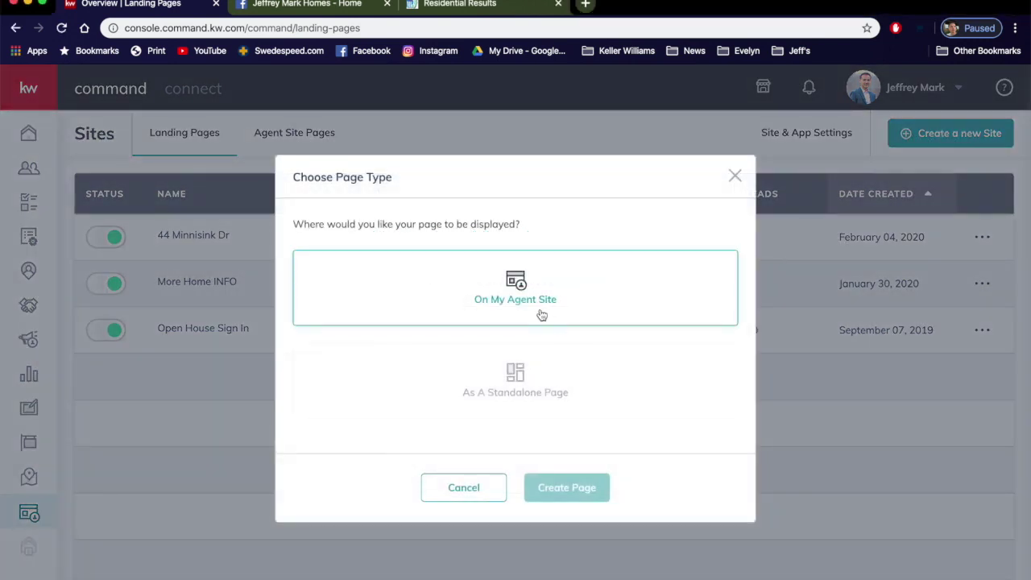
{"action": "left_click", "coordinate": [510, 375]}
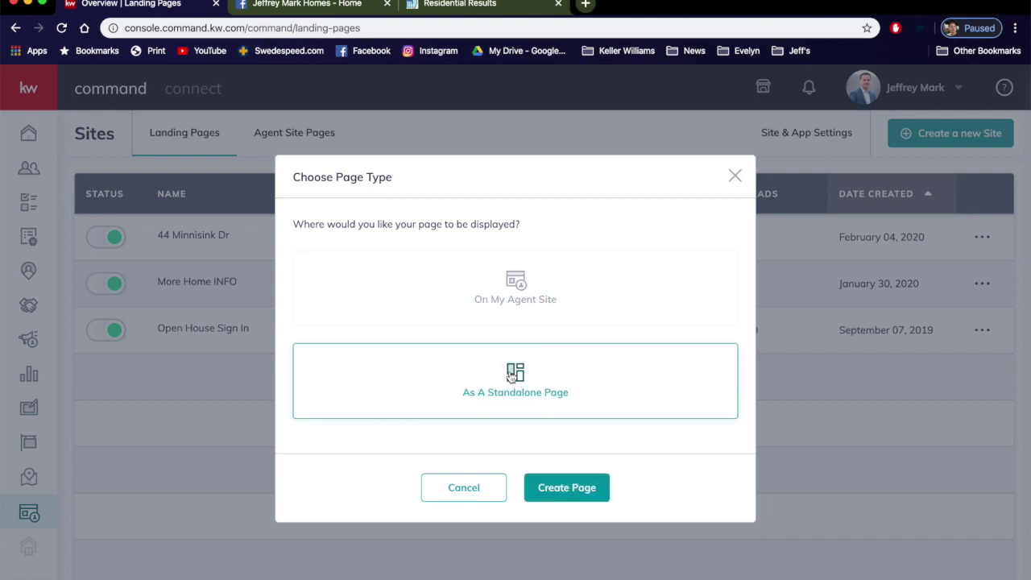
{"action": "left_click", "coordinate": [548, 486]}
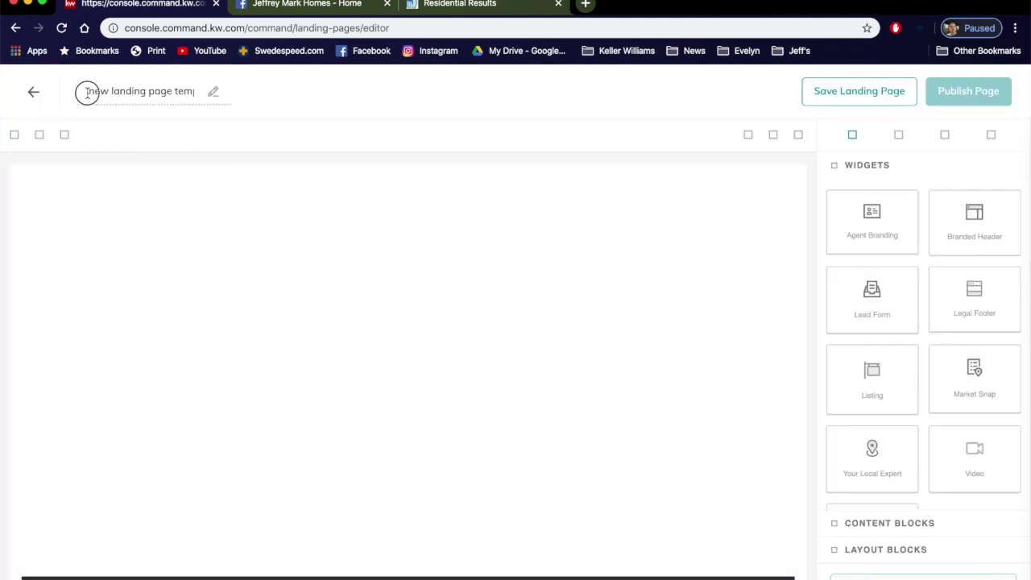
{"action": "left_click_drag", "start_coordinate": [87, 91], "coordinate": [260, 95]}
{"action": "key", "text": "BackSpace"}
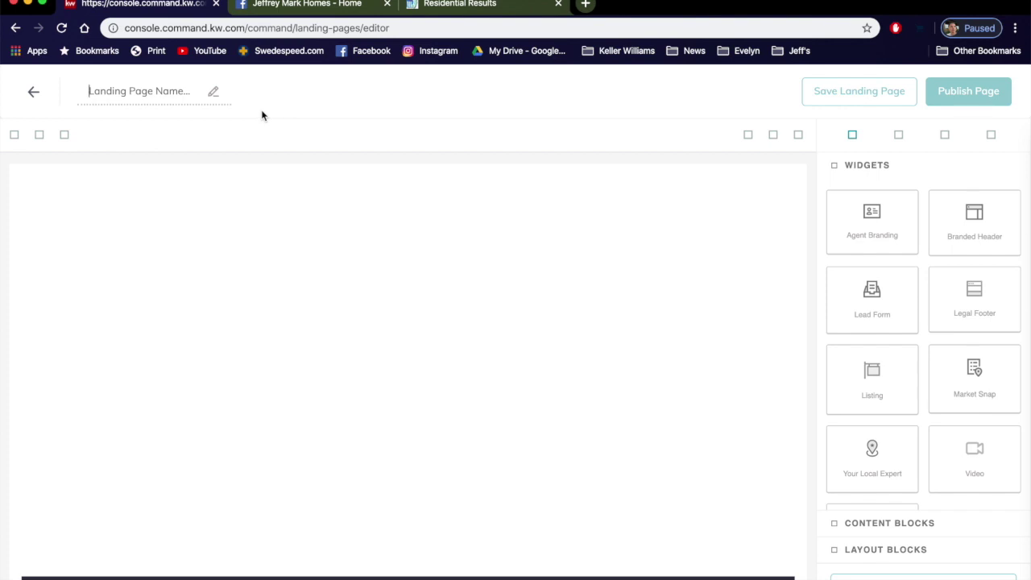
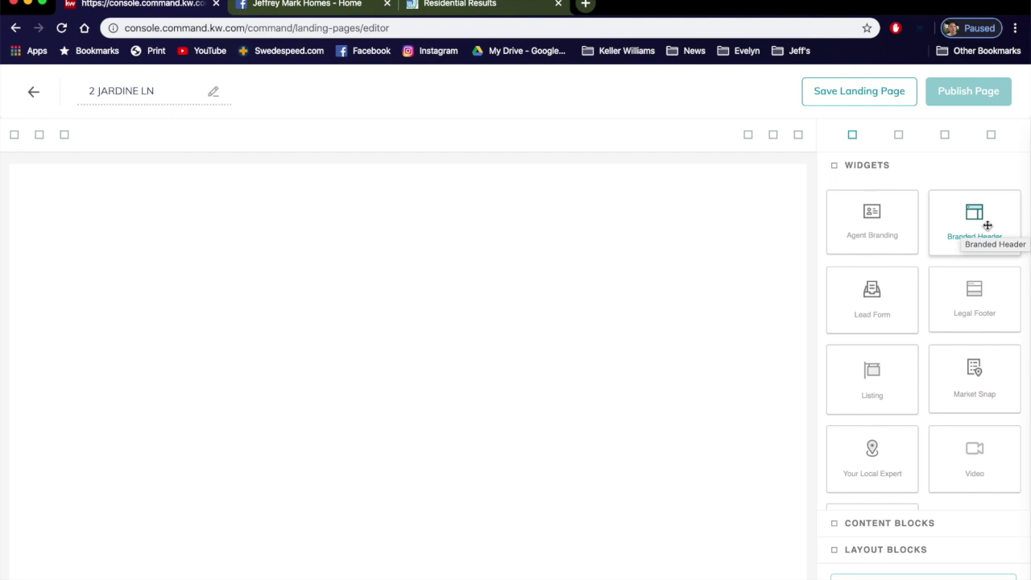
Step: Place a Branded Header widget with a property Listing widget below it
{"action": "left_click_drag", "start_coordinate": [986, 225], "coordinate": [468, 250]}
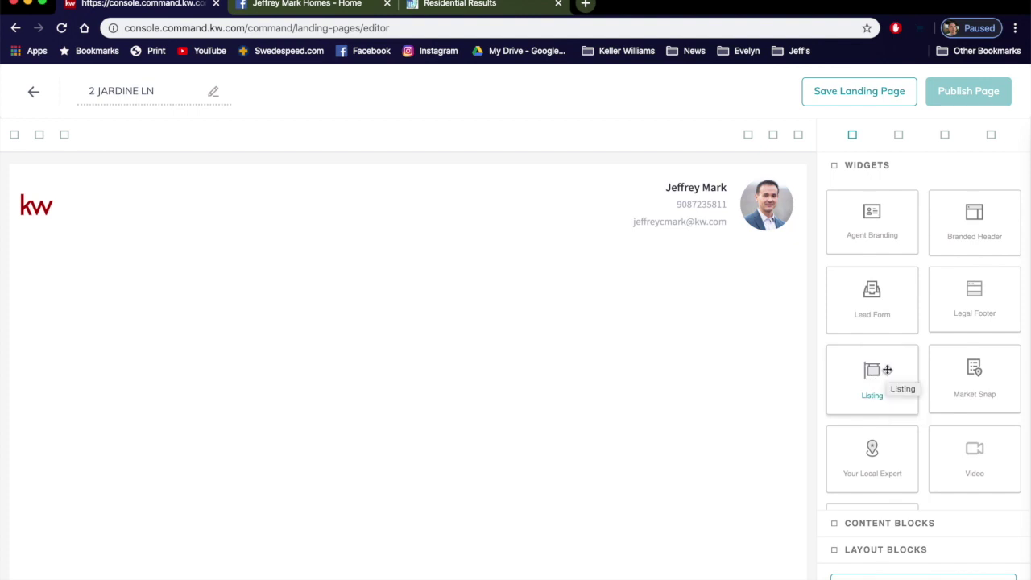
{"action": "left_click_drag", "start_coordinate": [875, 369], "coordinate": [402, 346]}
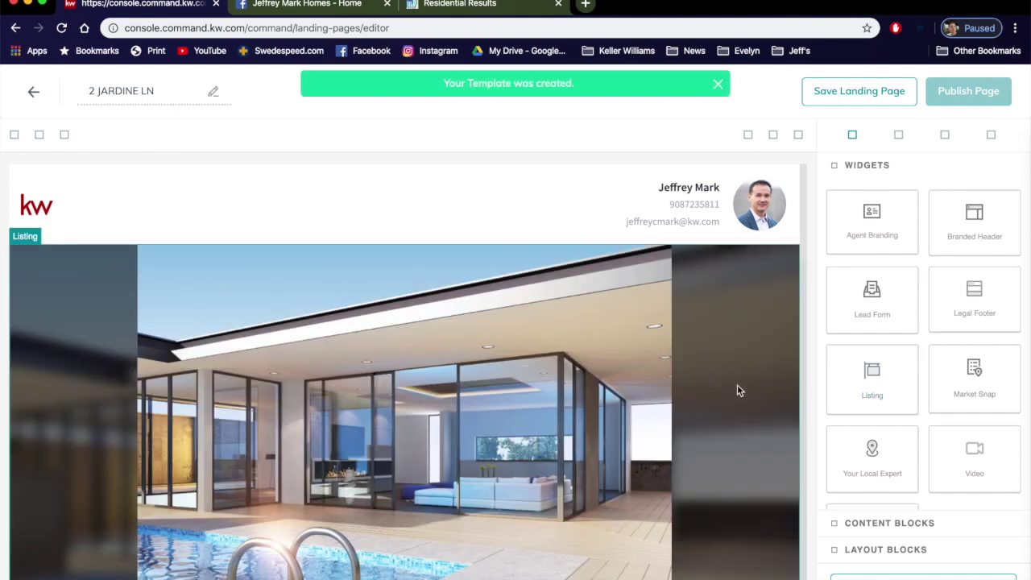
{"action": "scroll", "coordinate": [739, 390], "scroll_direction": "down", "scroll_amount": 10}
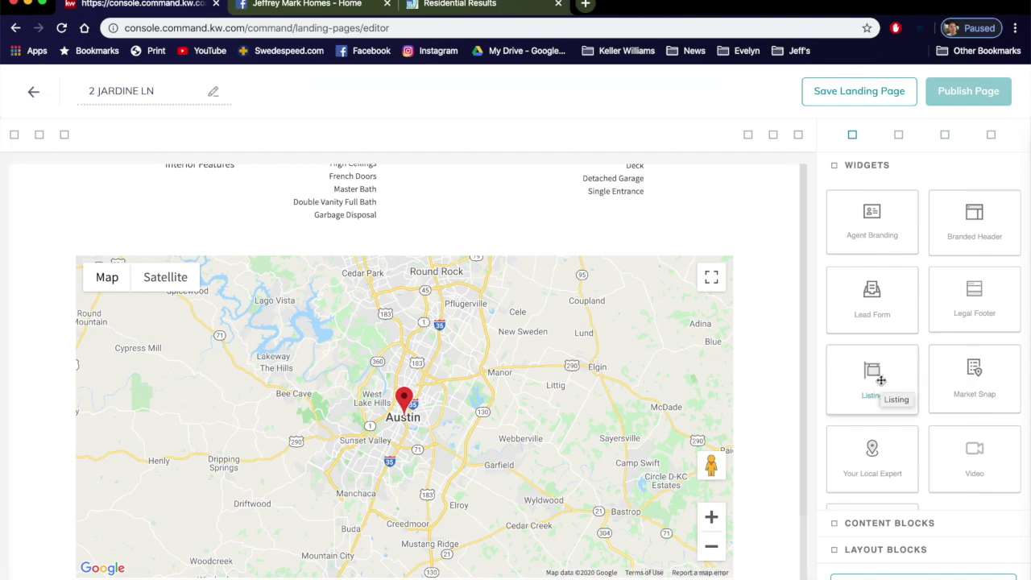
{"action": "scroll", "coordinate": [880, 380], "scroll_direction": "down", "scroll_amount": 2}
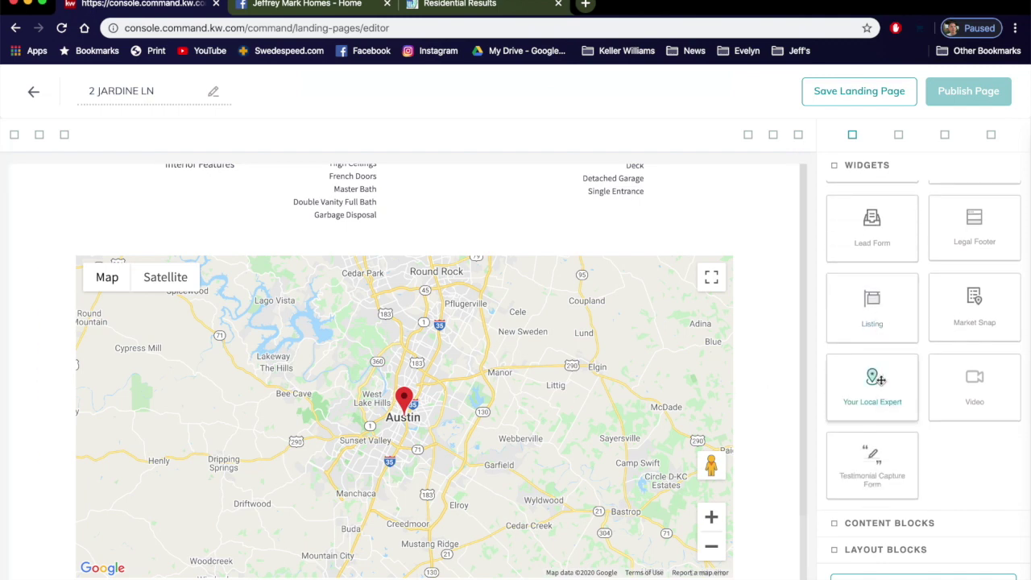
{"action": "scroll", "coordinate": [881, 379], "scroll_direction": "up", "scroll_amount": 2}
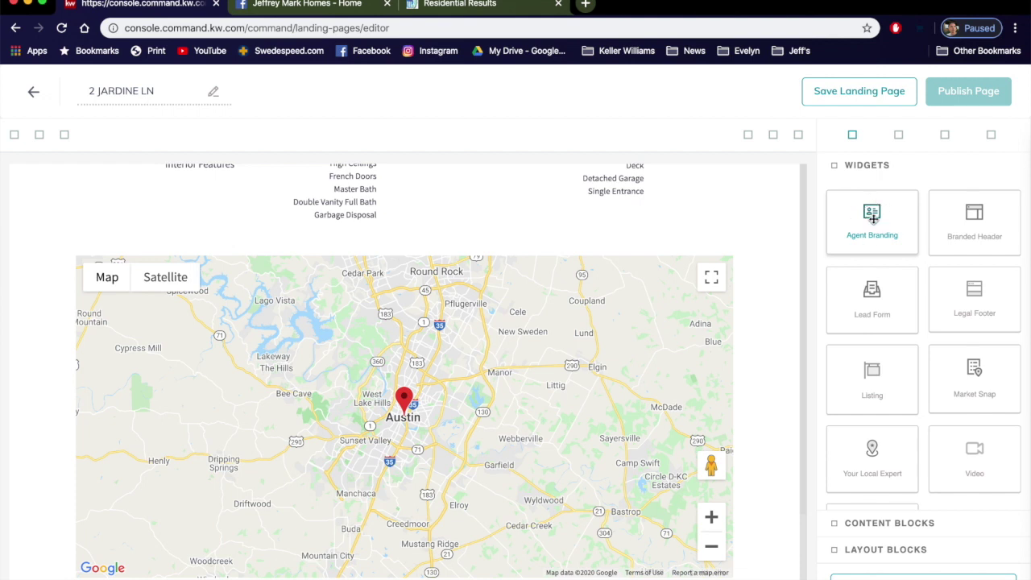
Step: Add the Agent Branding block below the map and a Lead Form at the bottom
{"action": "left_click_drag", "start_coordinate": [873, 218], "coordinate": [714, 509]}
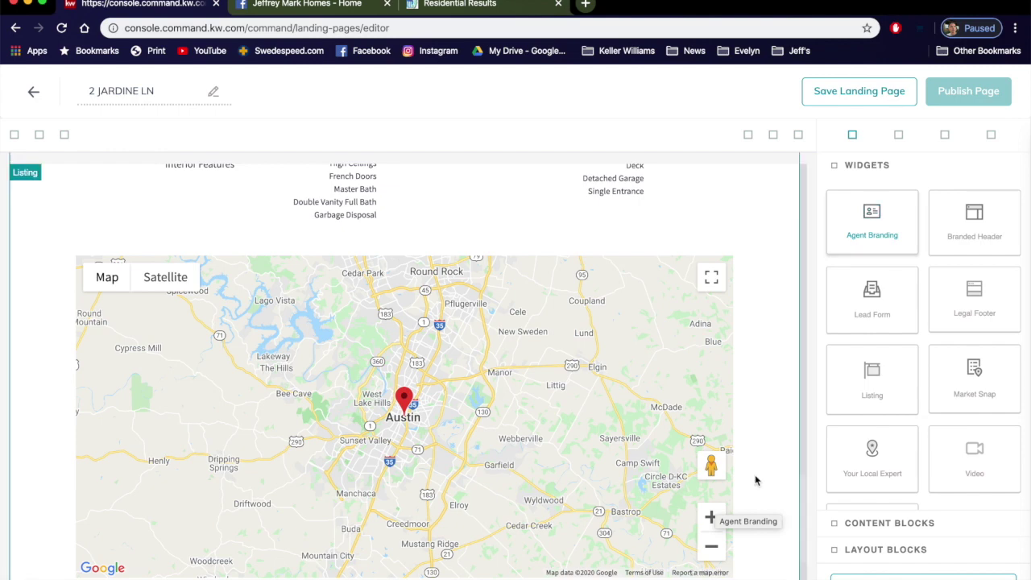
{"action": "left_click_drag", "start_coordinate": [756, 480], "coordinate": [756, 481]}
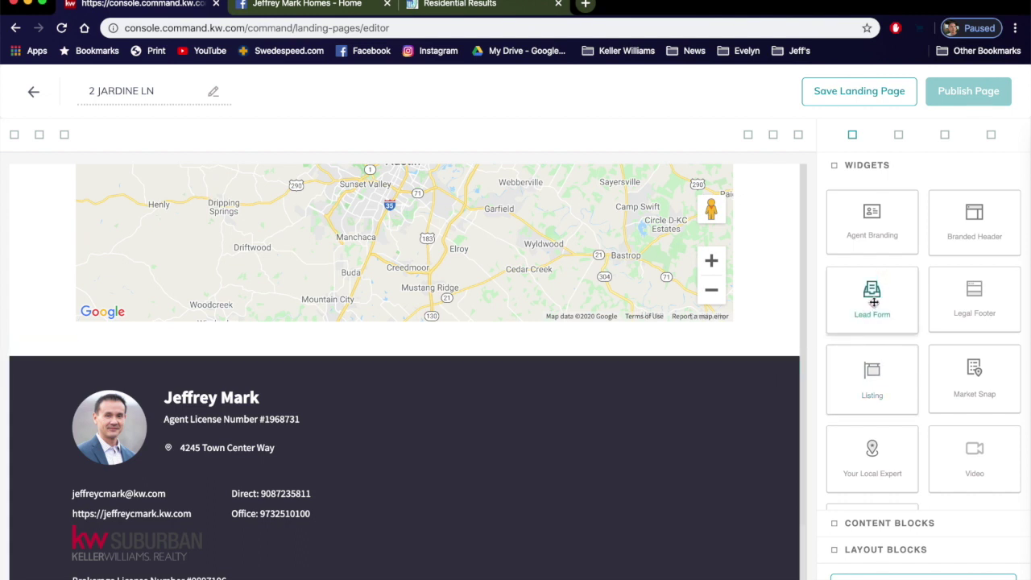
{"action": "left_click_drag", "start_coordinate": [874, 302], "coordinate": [734, 577]}
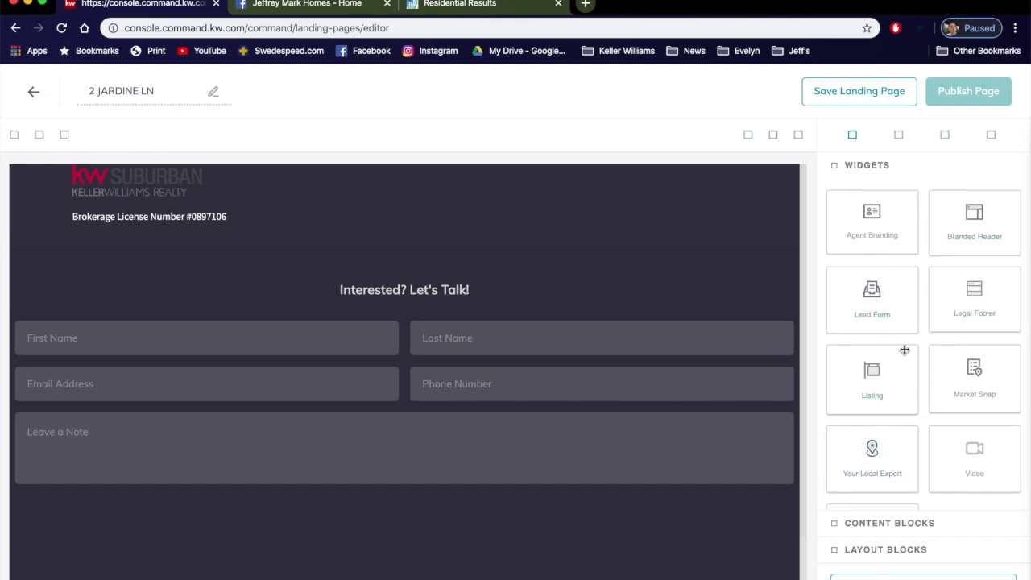
{"action": "left_click_drag", "start_coordinate": [901, 350], "coordinate": [684, 337]}
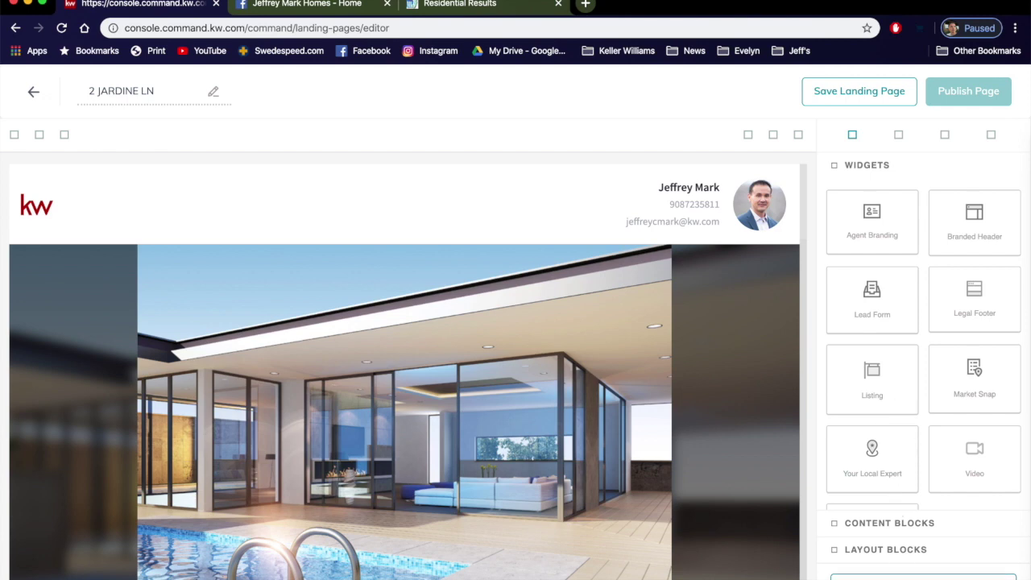
{"action": "left_click", "coordinate": [924, 576]}
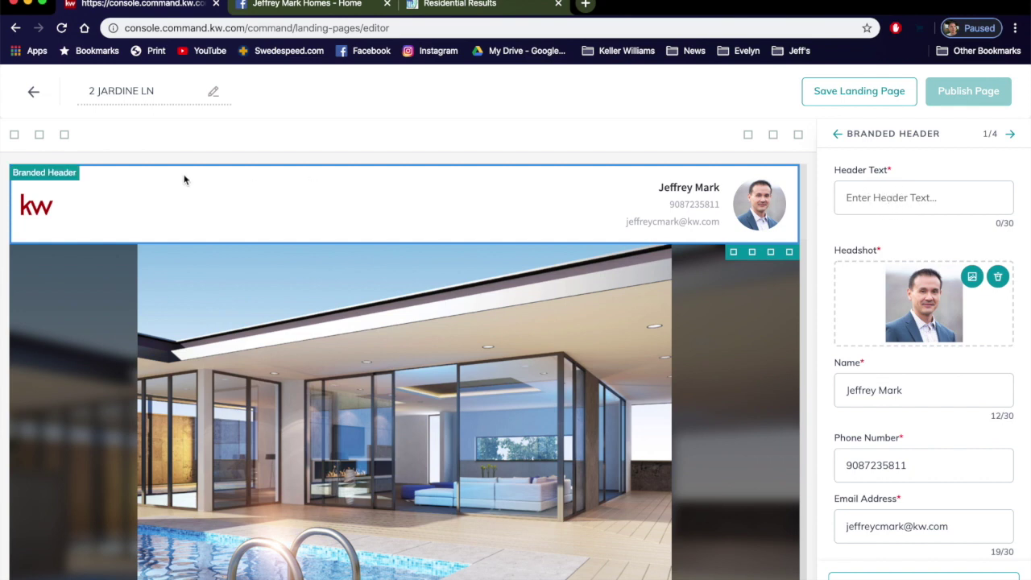
{"action": "left_click", "coordinate": [895, 207]}
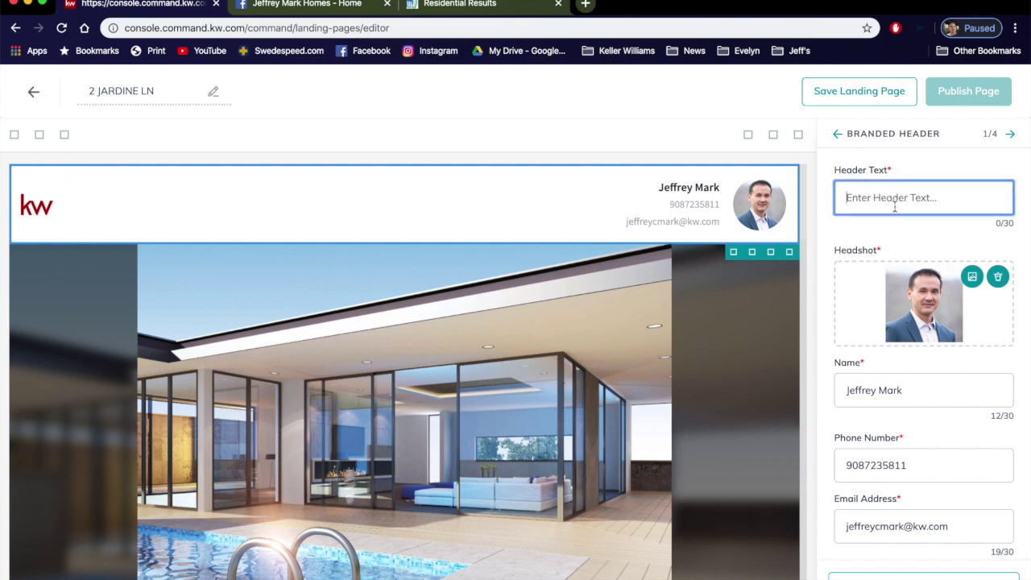
{"action": "scroll", "coordinate": [846, 242], "scroll_direction": "down", "scroll_amount": 3}
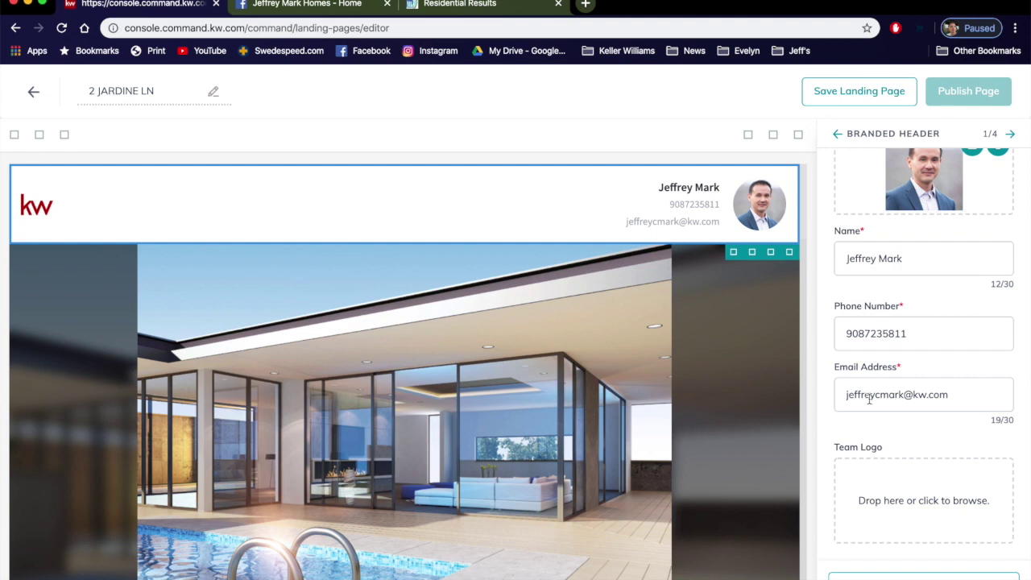
{"action": "left_click", "coordinate": [924, 577]}
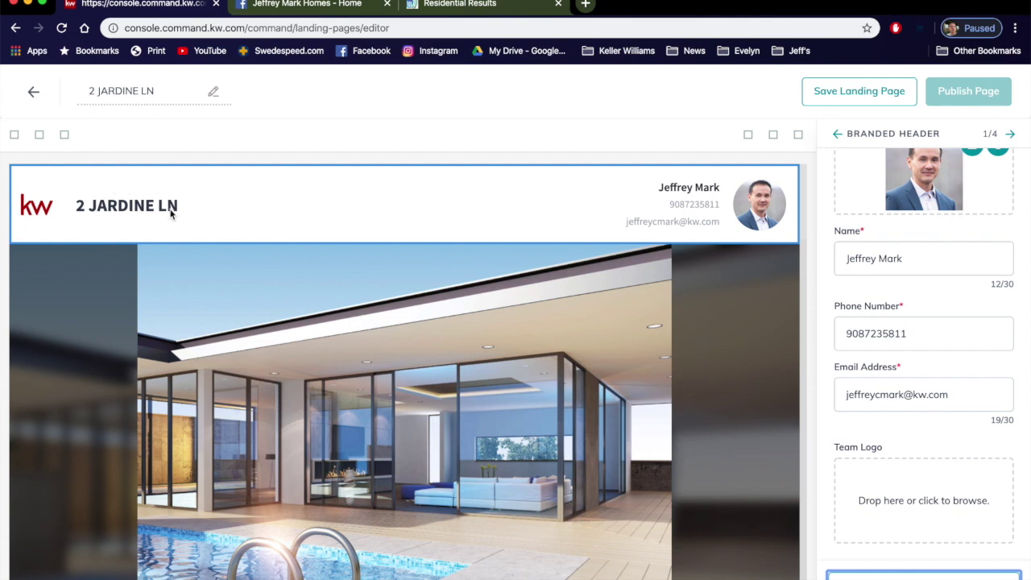
{"action": "scroll", "coordinate": [777, 341], "scroll_direction": "down", "scroll_amount": 3}
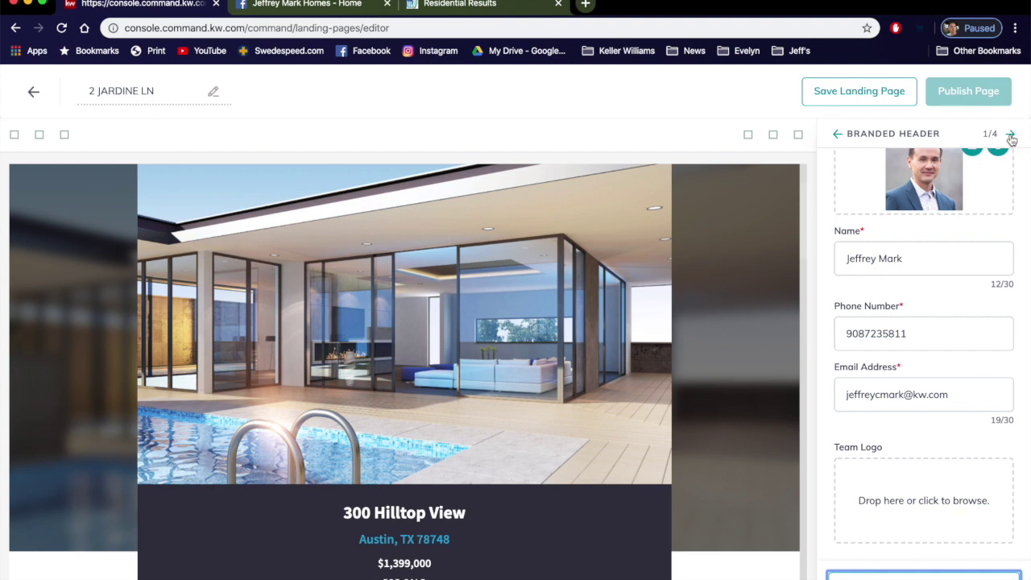
{"action": "left_click", "coordinate": [1010, 138]}
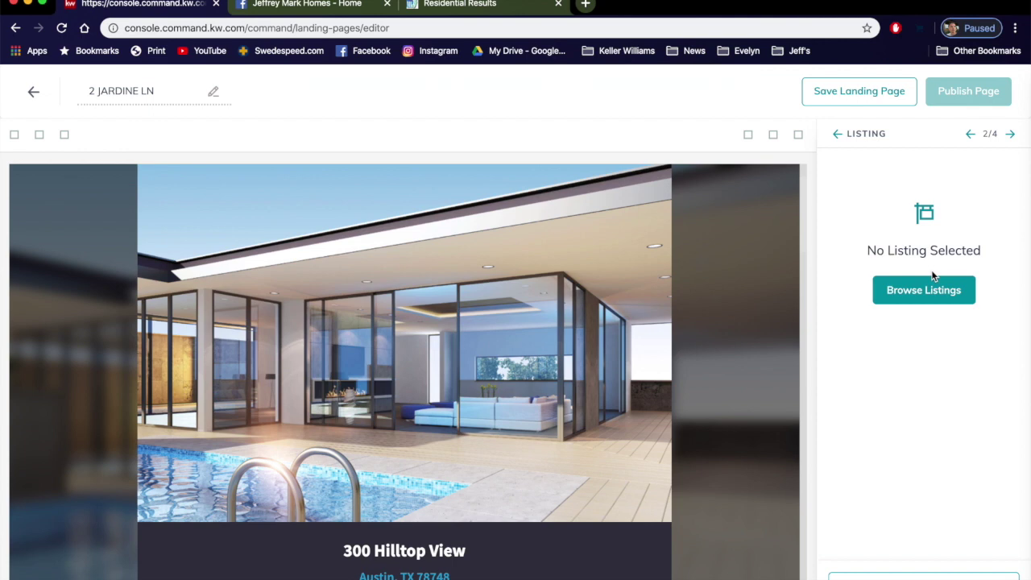
{"action": "left_click", "coordinate": [933, 290]}
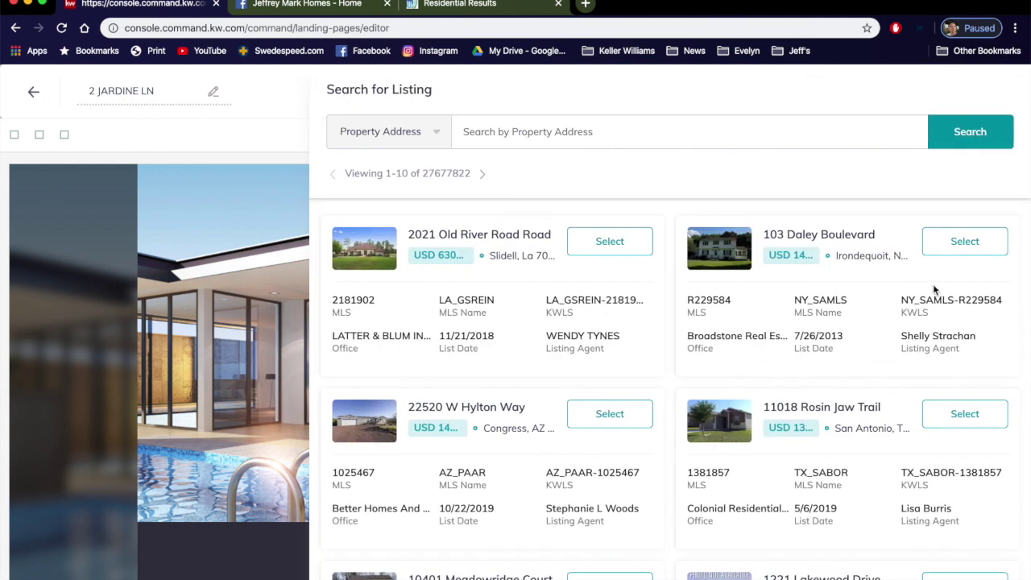
{"action": "left_click", "coordinate": [619, 136]}
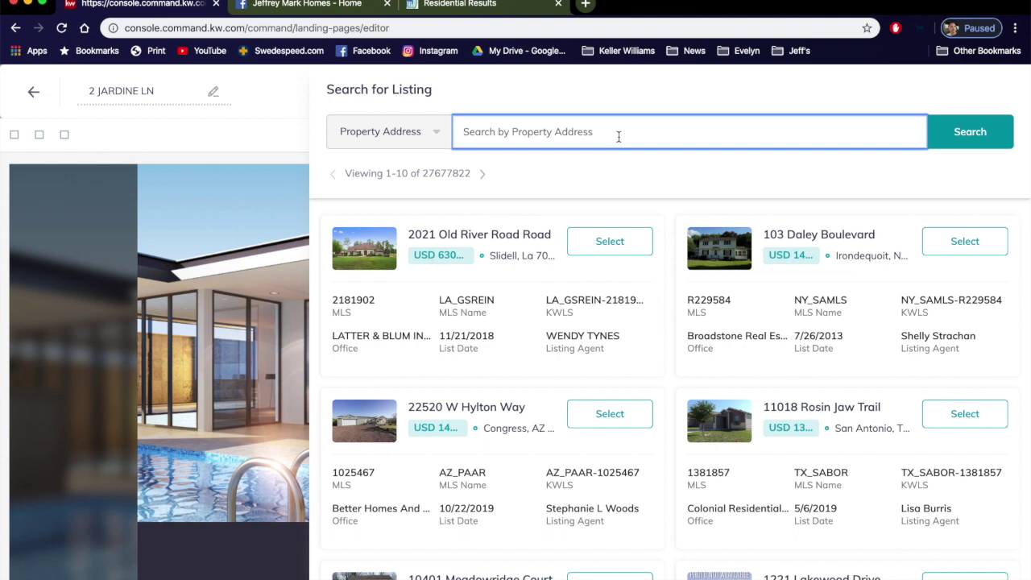
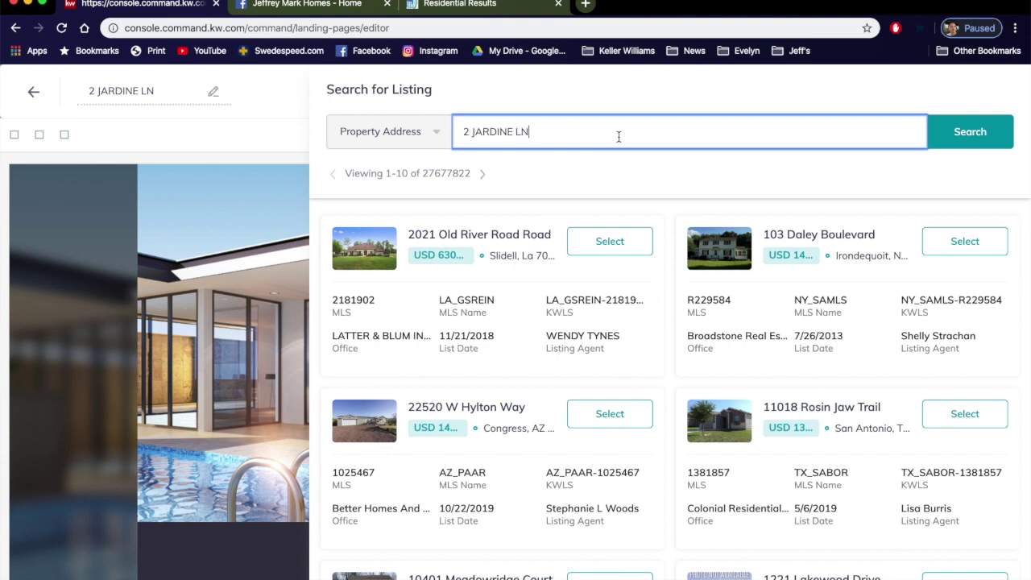
{"action": "left_click", "coordinate": [970, 137]}
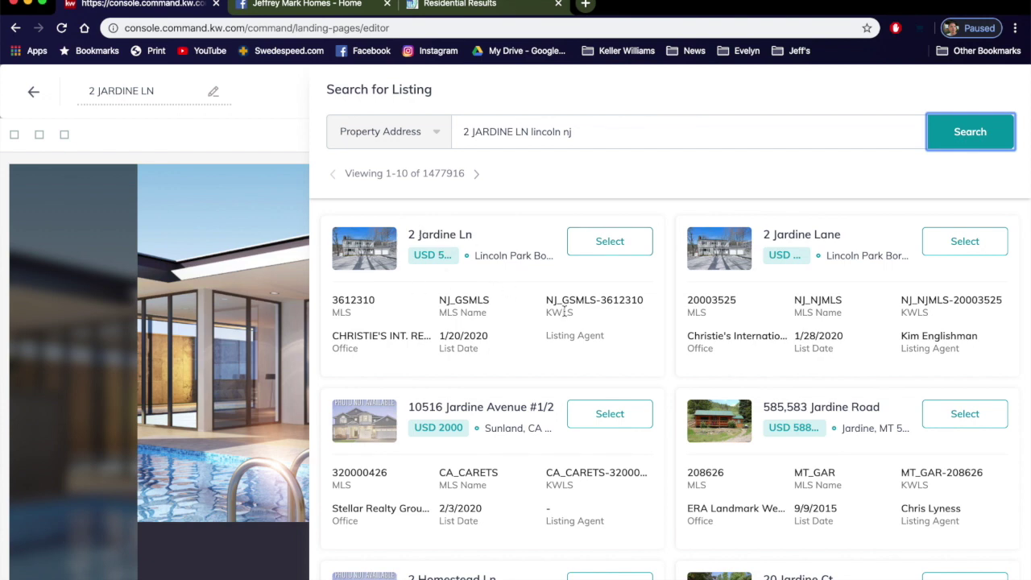
{"action": "scroll", "coordinate": [564, 310], "scroll_direction": "down", "scroll_amount": 3}
{"action": "scroll", "coordinate": [564, 310], "scroll_direction": "down", "scroll_amount": 2}
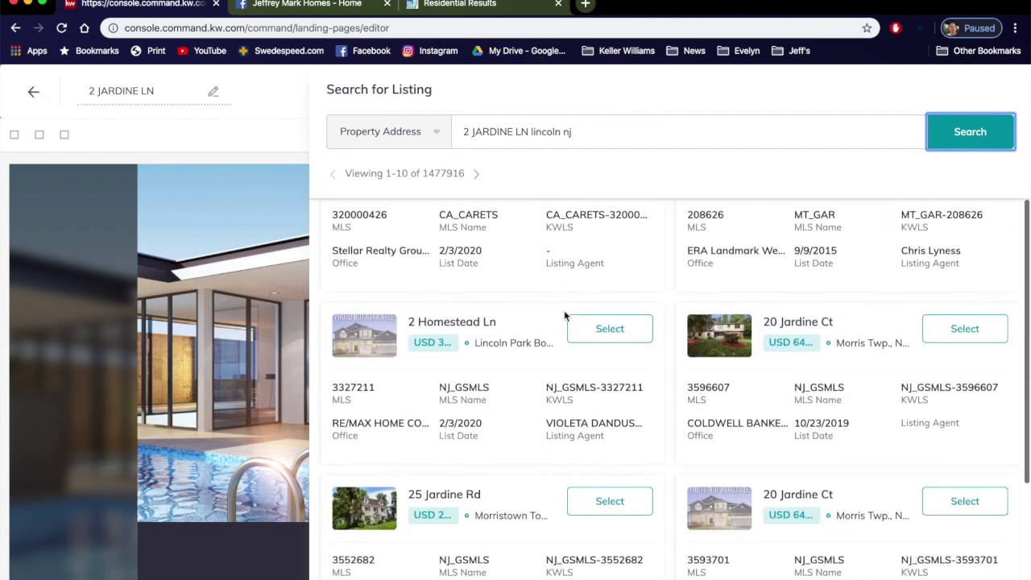
{"action": "scroll", "coordinate": [564, 310], "scroll_direction": "up", "scroll_amount": 5}
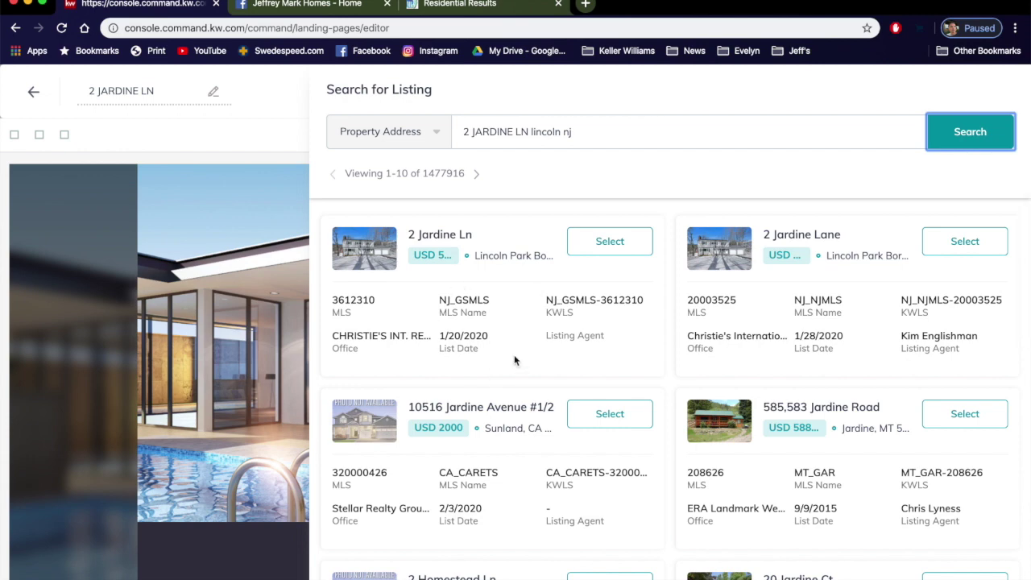
{"action": "left_click", "coordinate": [610, 242]}
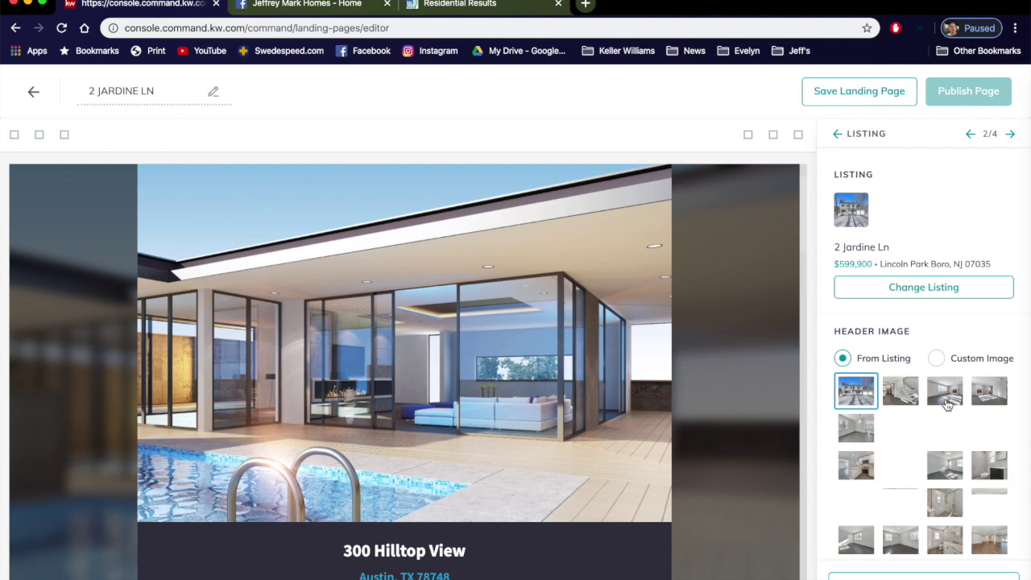
{"action": "scroll", "coordinate": [947, 405], "scroll_direction": "down", "scroll_amount": 1}
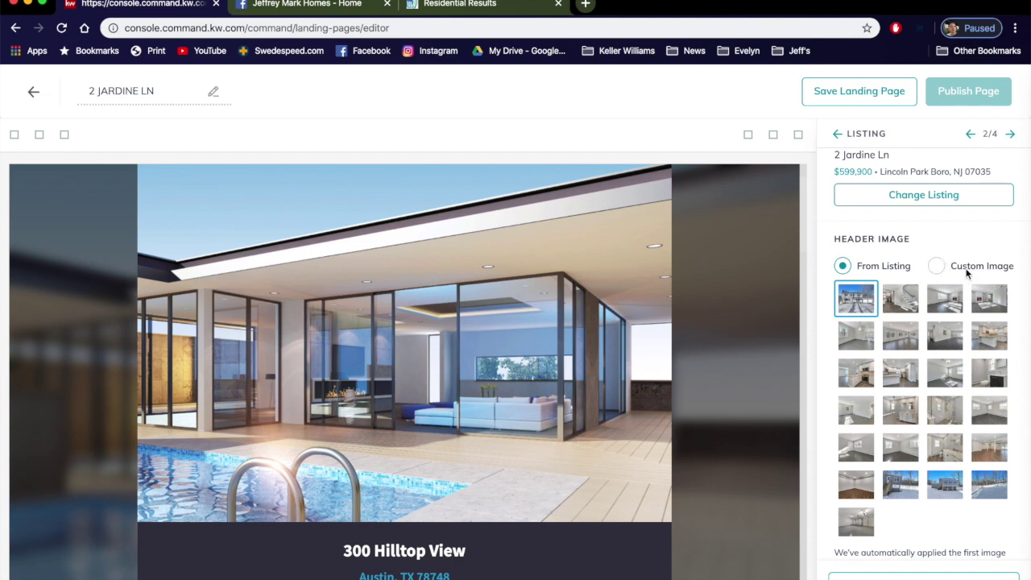
{"action": "scroll", "coordinate": [919, 391], "scroll_direction": "down", "scroll_amount": 1}
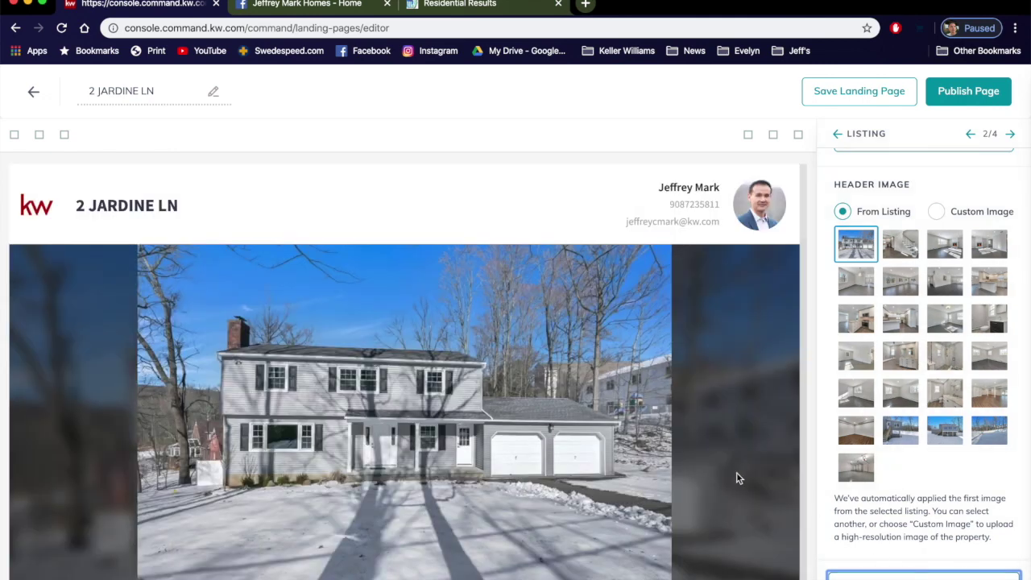
{"action": "scroll", "coordinate": [736, 479], "scroll_direction": "down", "scroll_amount": 2}
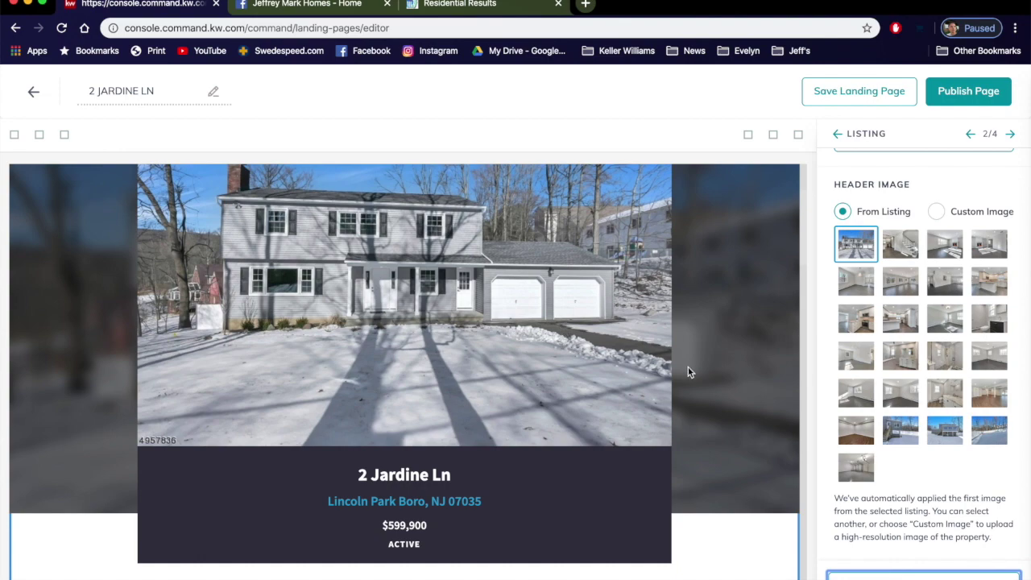
{"action": "scroll", "coordinate": [689, 372], "scroll_direction": "down", "scroll_amount": 7}
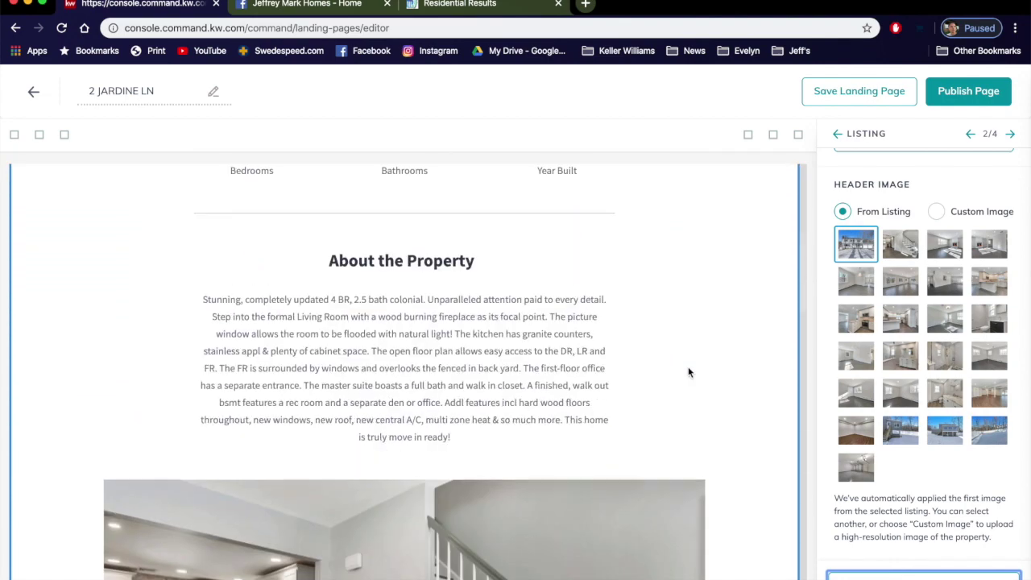
{"action": "scroll", "coordinate": [689, 372], "scroll_direction": "down", "scroll_amount": 4}
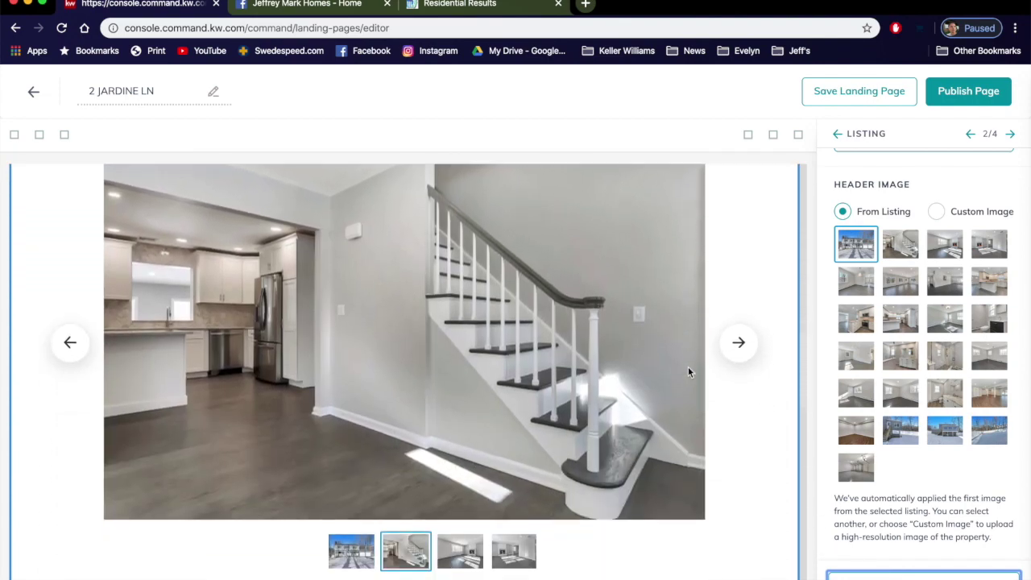
{"action": "left_click", "coordinate": [732, 348]}
{"action": "left_click", "coordinate": [732, 349]}
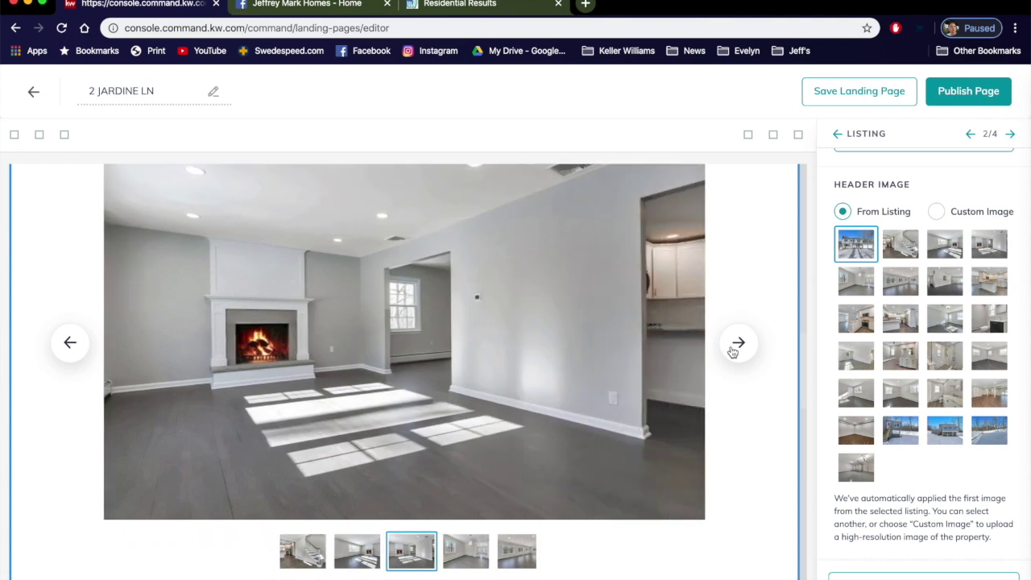
{"action": "left_click", "coordinate": [733, 350]}
{"action": "left_click", "coordinate": [732, 349]}
{"action": "left_click", "coordinate": [732, 350]}
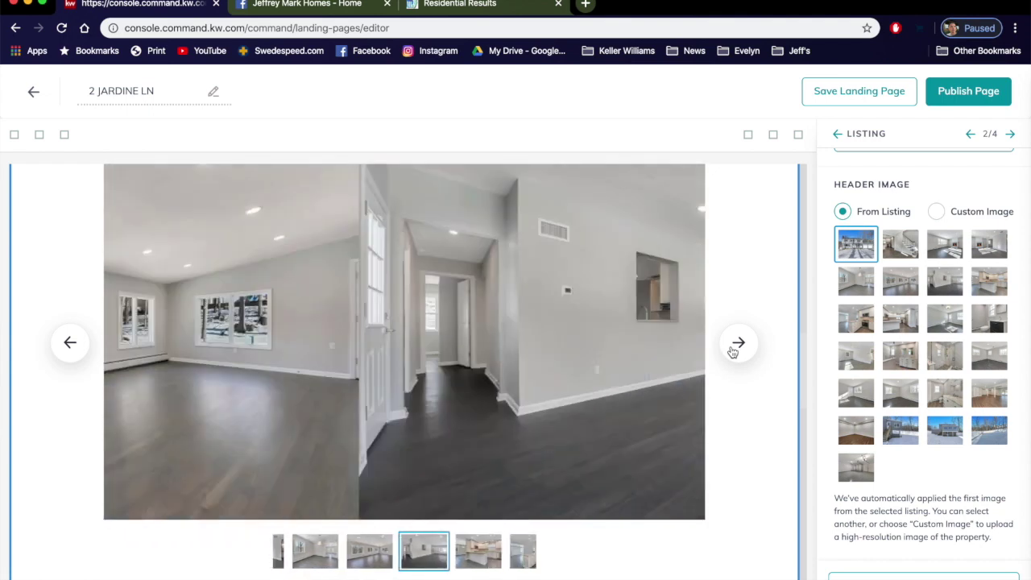
{"action": "left_click", "coordinate": [732, 350]}
{"action": "left_click", "coordinate": [733, 349]}
{"action": "left_click", "coordinate": [732, 350]}
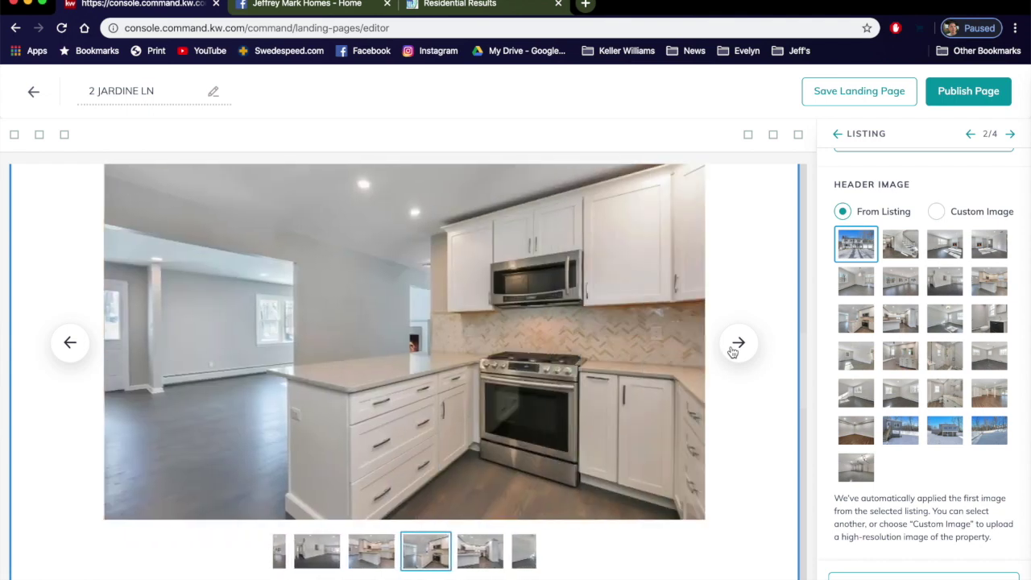
{"action": "left_click", "coordinate": [733, 350]}
{"action": "left_click", "coordinate": [732, 350]}
{"action": "left_click", "coordinate": [732, 350]}
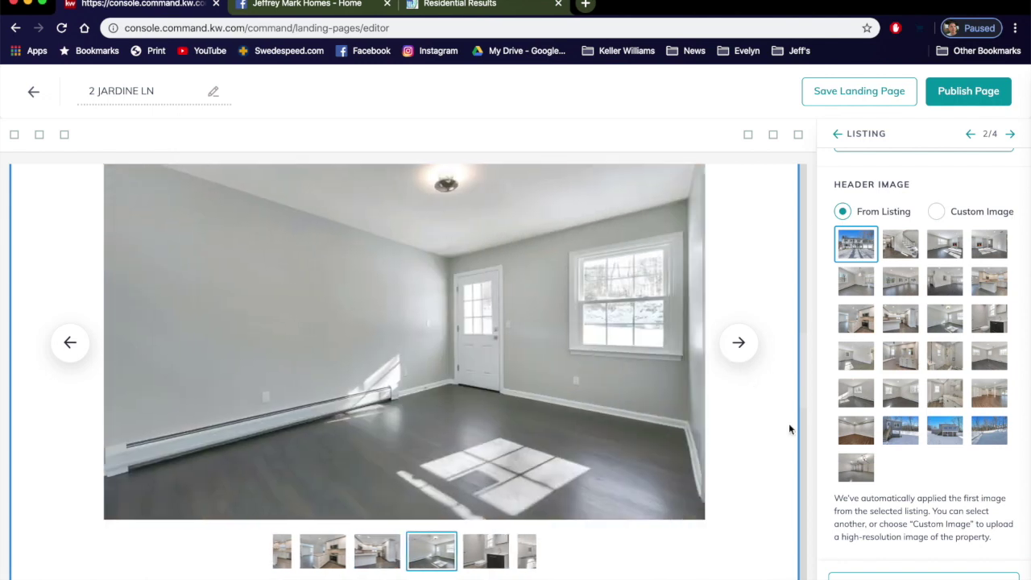
{"action": "scroll", "coordinate": [803, 451], "scroll_direction": "down", "scroll_amount": 4}
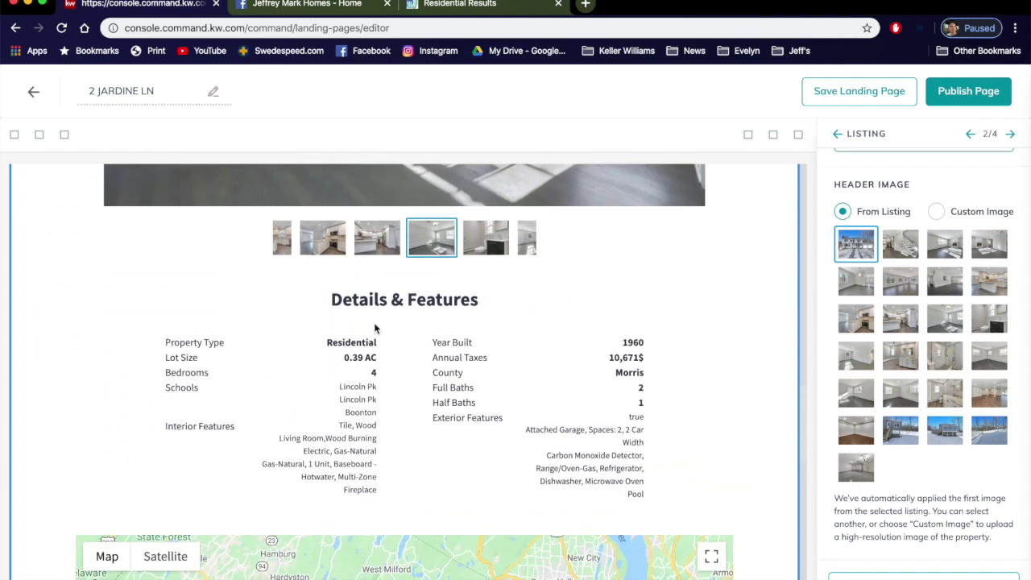
{"action": "scroll", "coordinate": [766, 457], "scroll_direction": "up", "scroll_amount": 8}
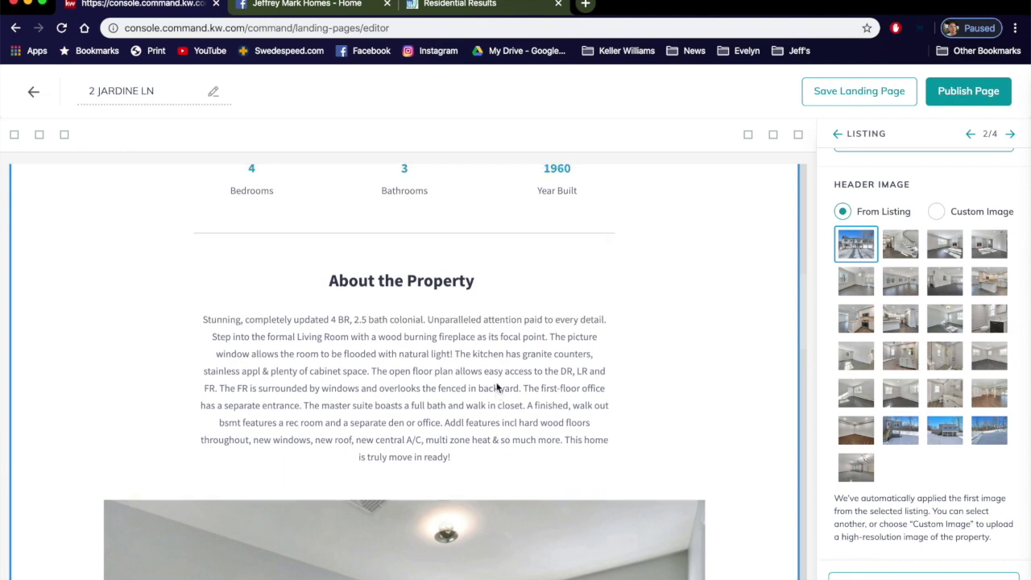
{"action": "scroll", "coordinate": [497, 385], "scroll_direction": "up", "scroll_amount": 3}
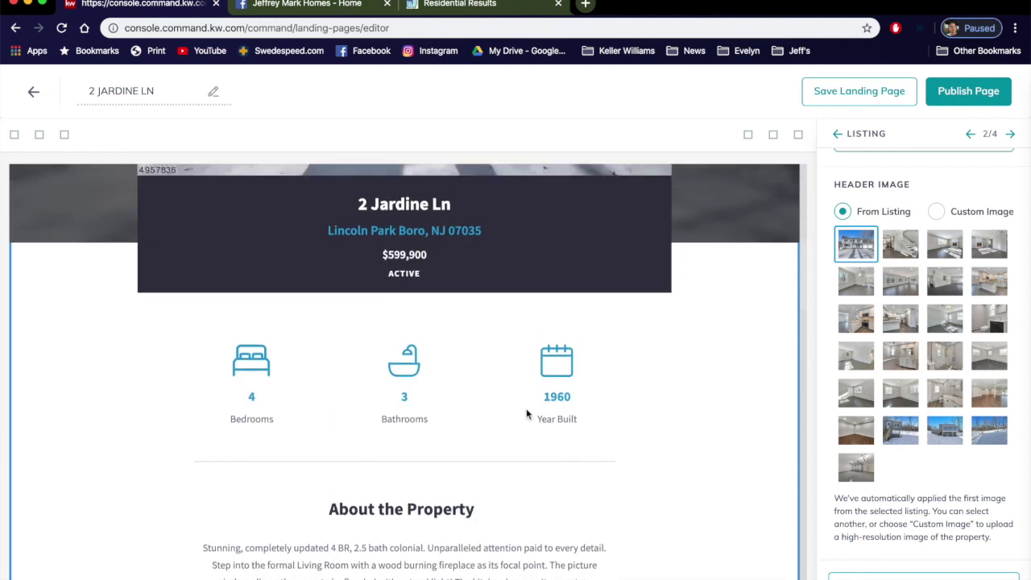
{"action": "scroll", "coordinate": [794, 486], "scroll_direction": "down", "scroll_amount": 1}
{"action": "scroll", "coordinate": [794, 486], "scroll_direction": "down", "scroll_amount": 8}
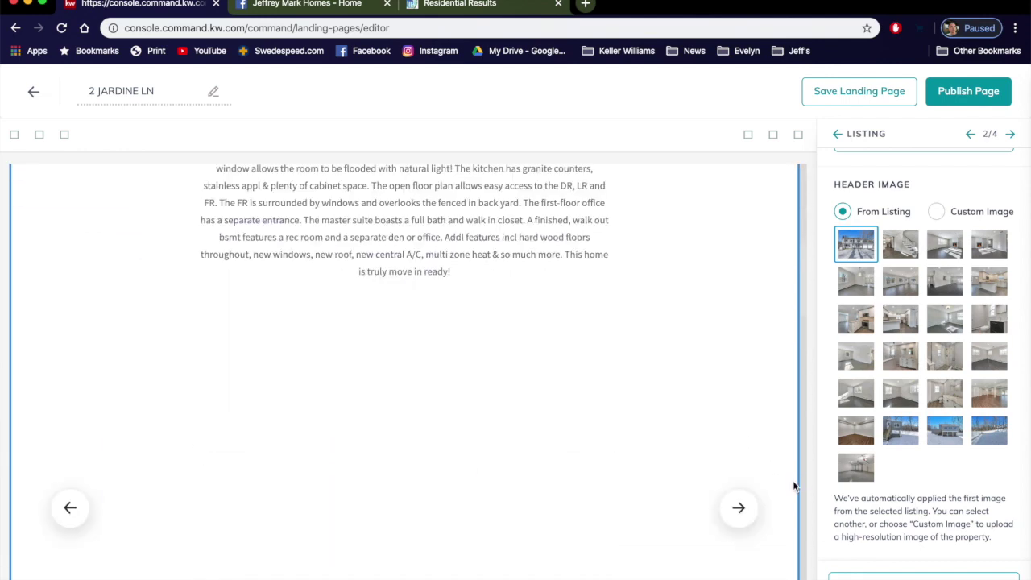
{"action": "scroll", "coordinate": [792, 480], "scroll_direction": "down", "scroll_amount": 10}
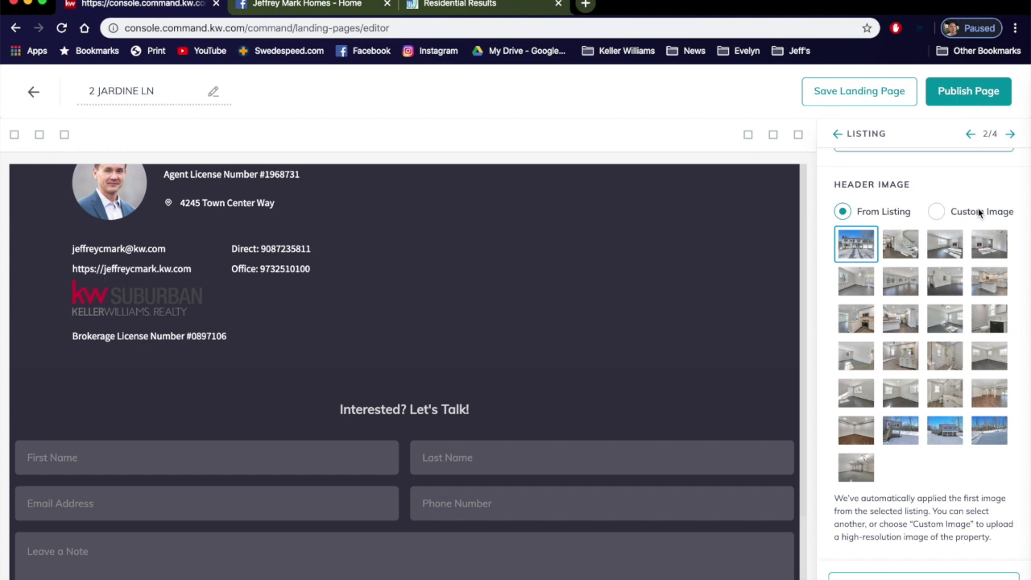
Step: Apply the agent branding with its existing contact details, then advance to Lead Form settings
{"action": "left_click", "coordinate": [1011, 135]}
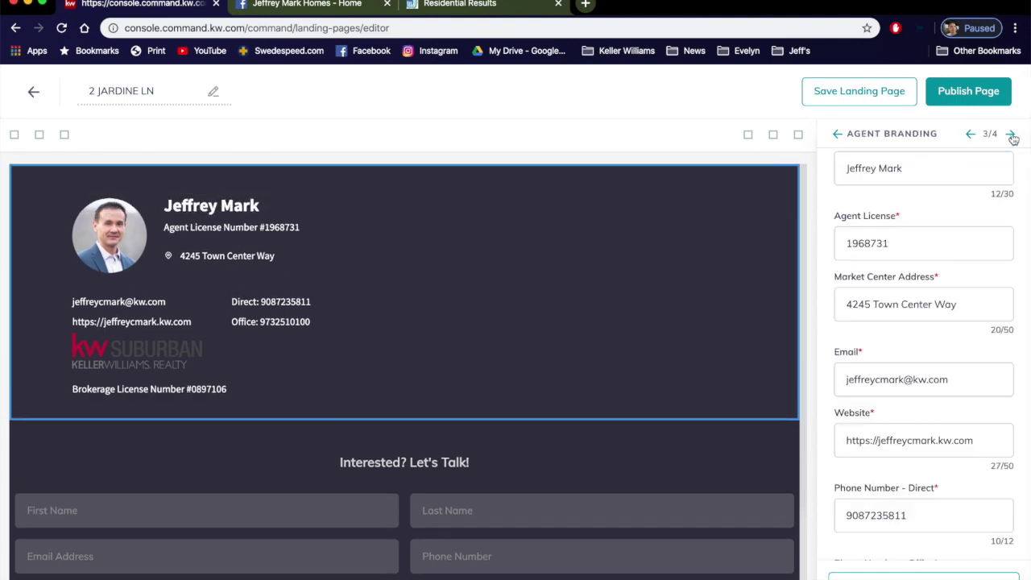
{"action": "scroll", "coordinate": [868, 315], "scroll_direction": "down", "scroll_amount": 3}
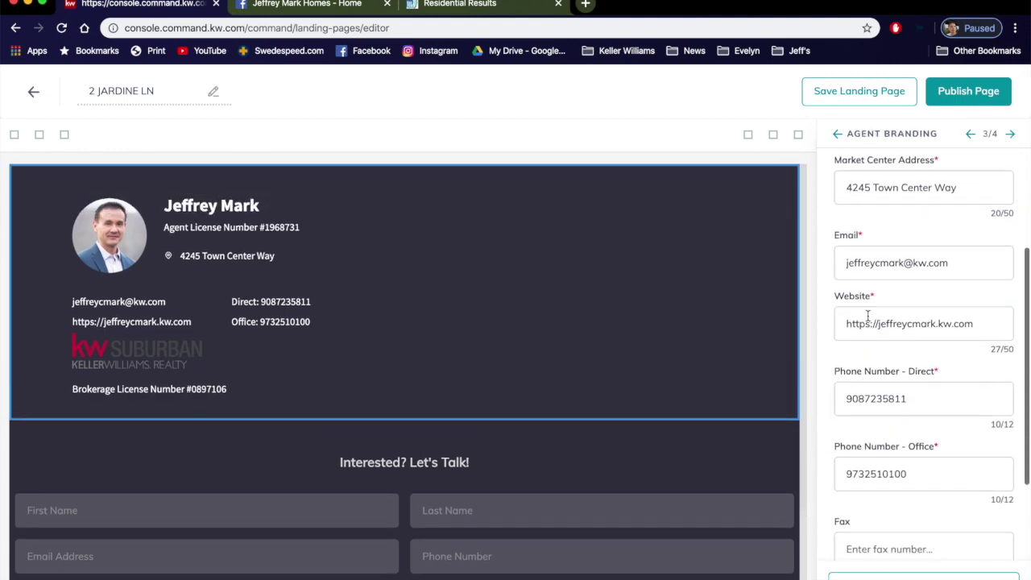
{"action": "scroll", "coordinate": [868, 315], "scroll_direction": "down", "scroll_amount": 6}
{"action": "left_click", "coordinate": [868, 317]}
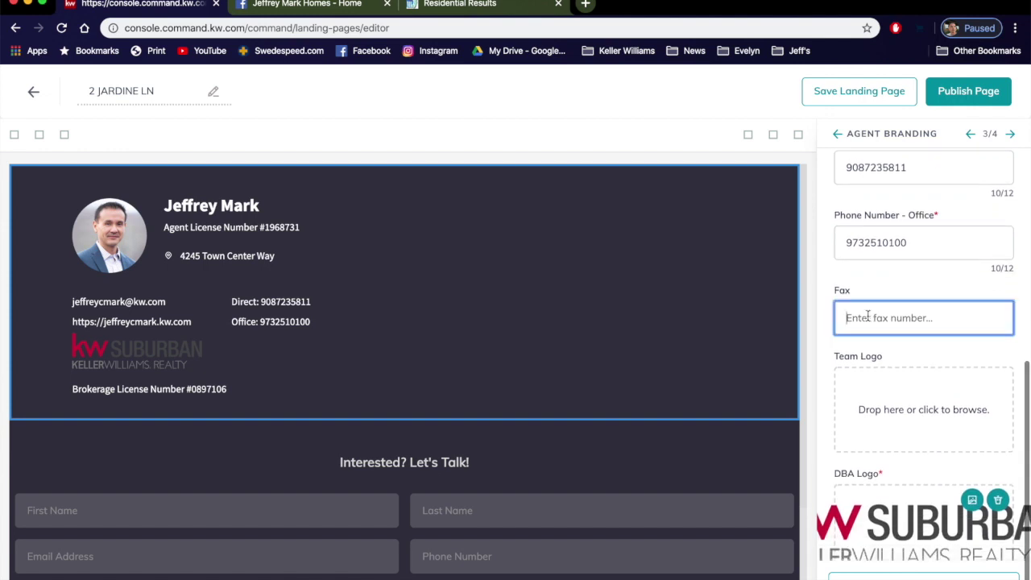
{"action": "scroll", "coordinate": [894, 433], "scroll_direction": "down", "scroll_amount": 1}
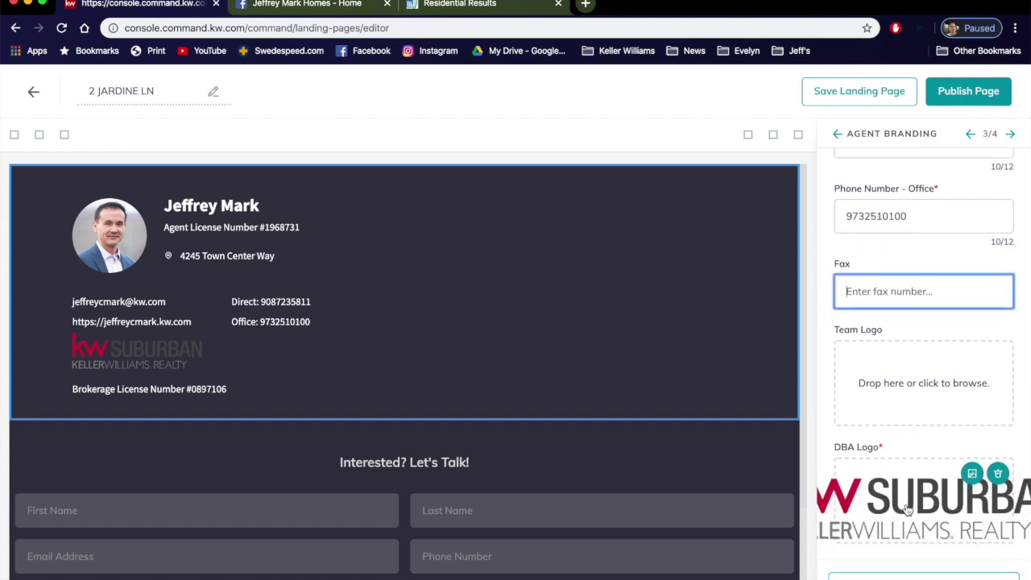
{"action": "left_click", "coordinate": [894, 575]}
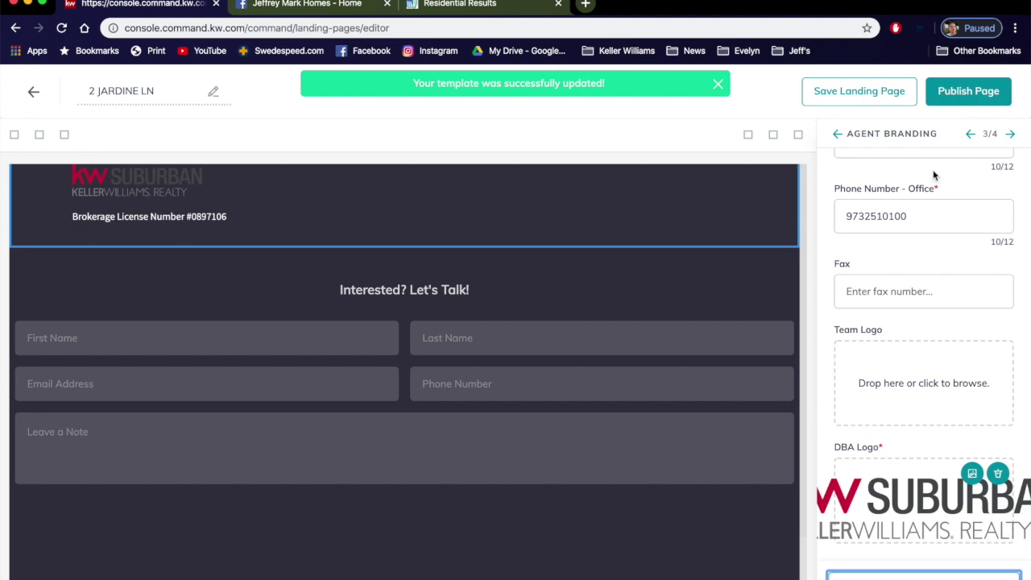
{"action": "left_click", "coordinate": [1012, 135]}
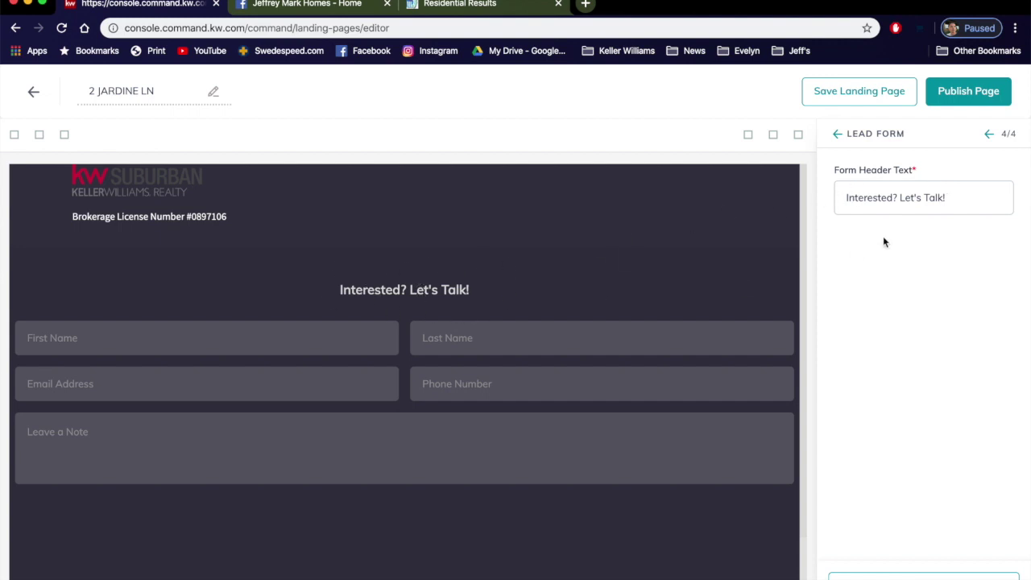
Step: Change the lead form heading to 'Contact me for the Deets!' and apply it
{"action": "left_click_drag", "start_coordinate": [960, 198], "coordinate": [830, 203]}
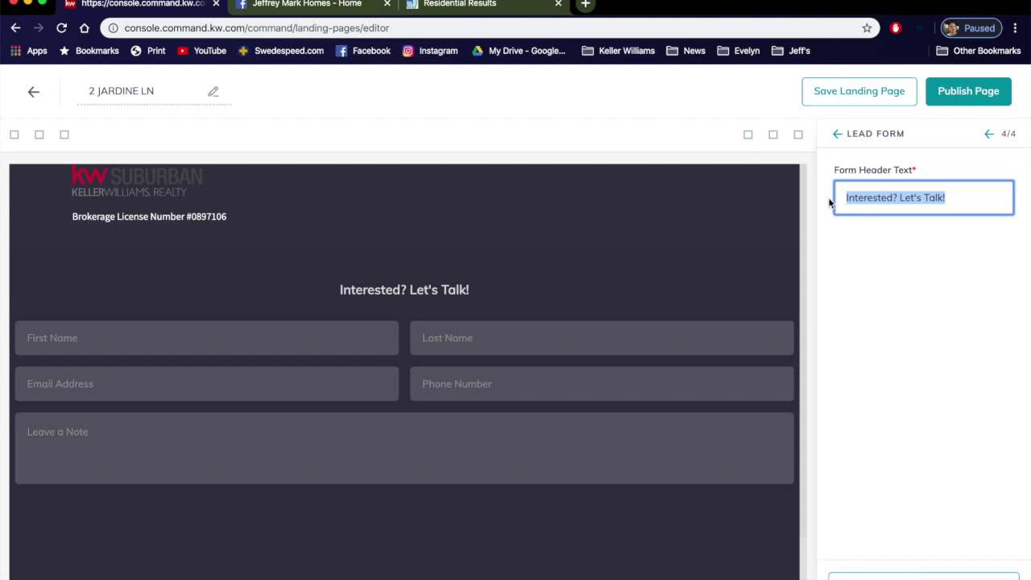
{"action": "type", "text": "Contact me "}
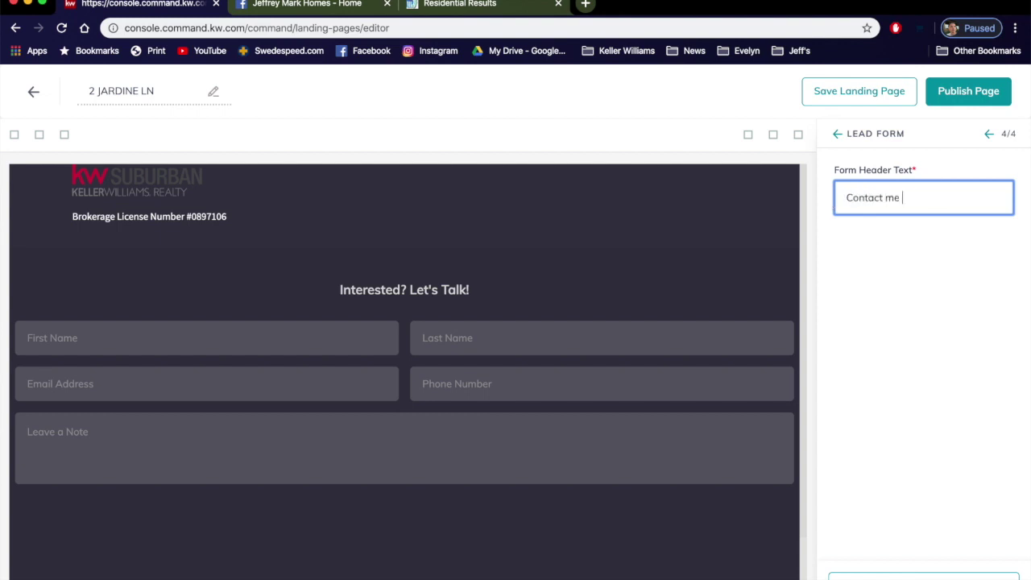
{"action": "type", "text": "for the Deetws!"}
{"action": "left_click", "coordinate": [923, 575]}
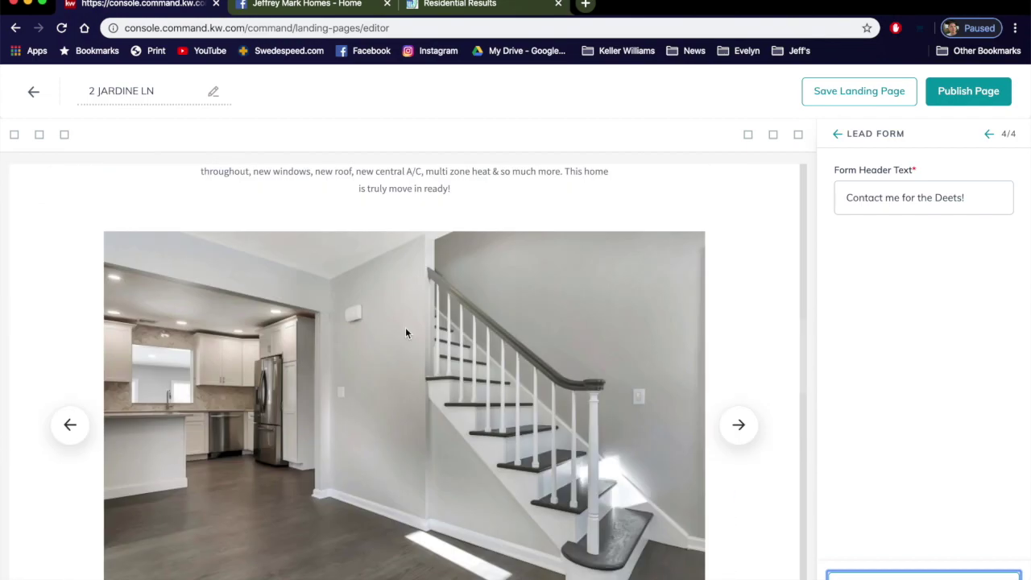
Step: Review the page preview and start publishing the landing page
{"action": "scroll", "coordinate": [678, 307], "scroll_direction": "down", "scroll_amount": 10}
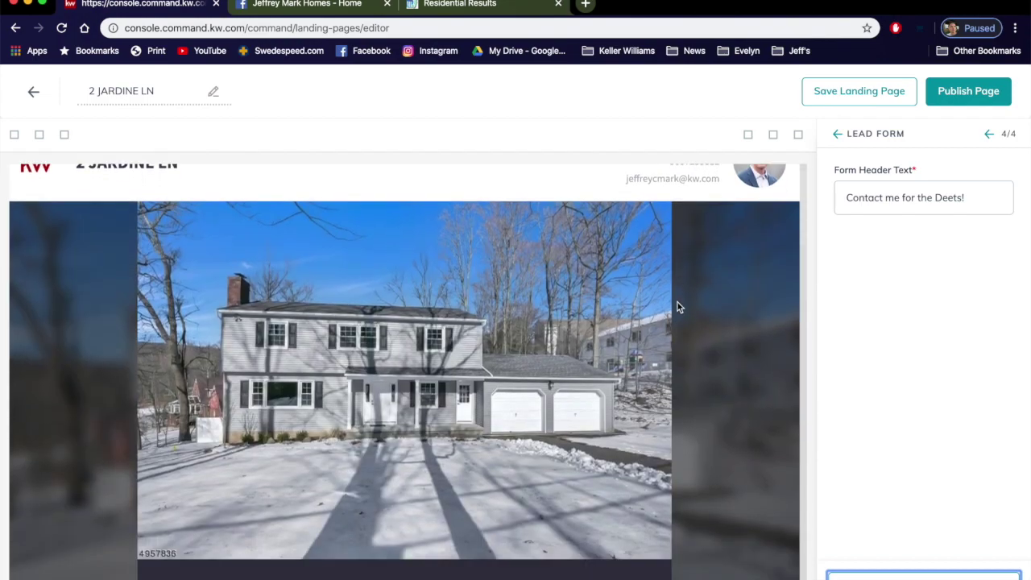
{"action": "scroll", "coordinate": [677, 307], "scroll_direction": "down", "scroll_amount": 15}
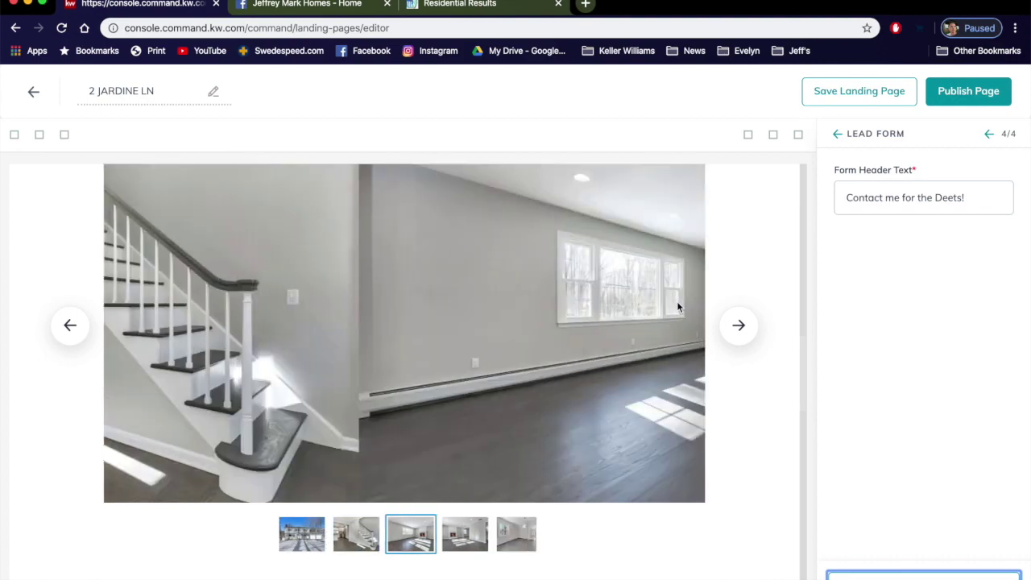
{"action": "scroll", "coordinate": [678, 307], "scroll_direction": "down", "scroll_amount": 2}
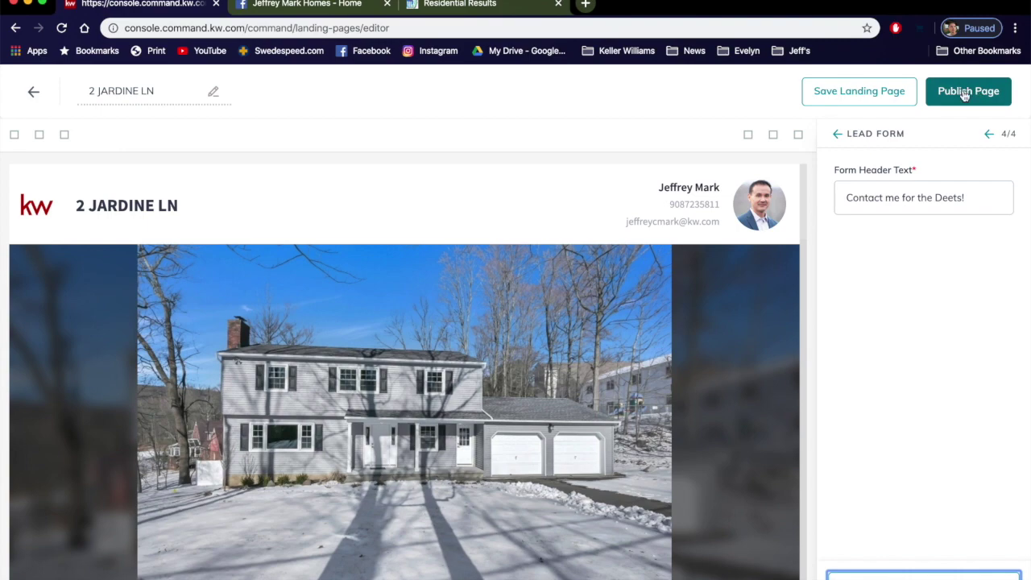
{"action": "left_click", "coordinate": [965, 95]}
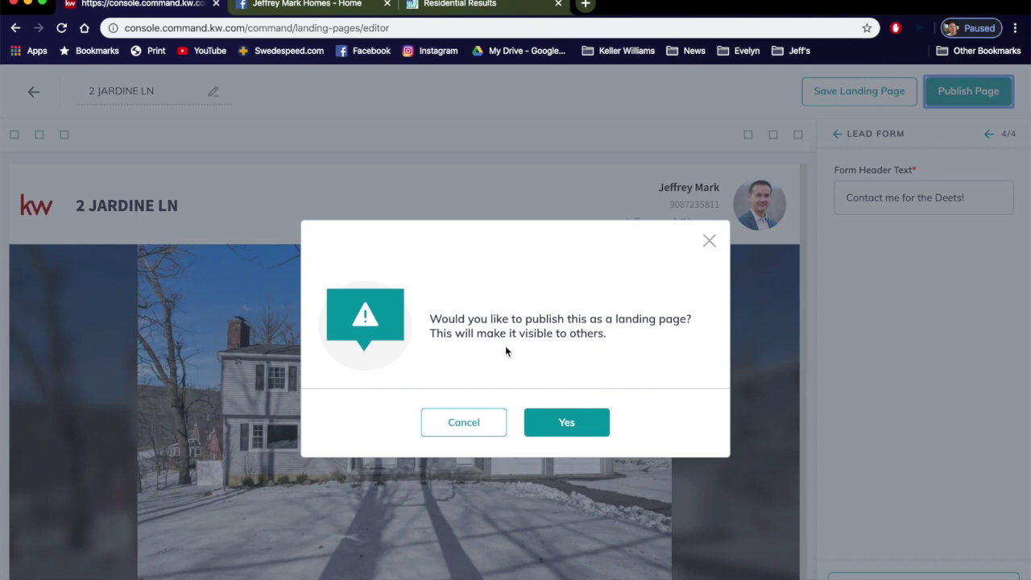
{"action": "left_click", "coordinate": [566, 423]}
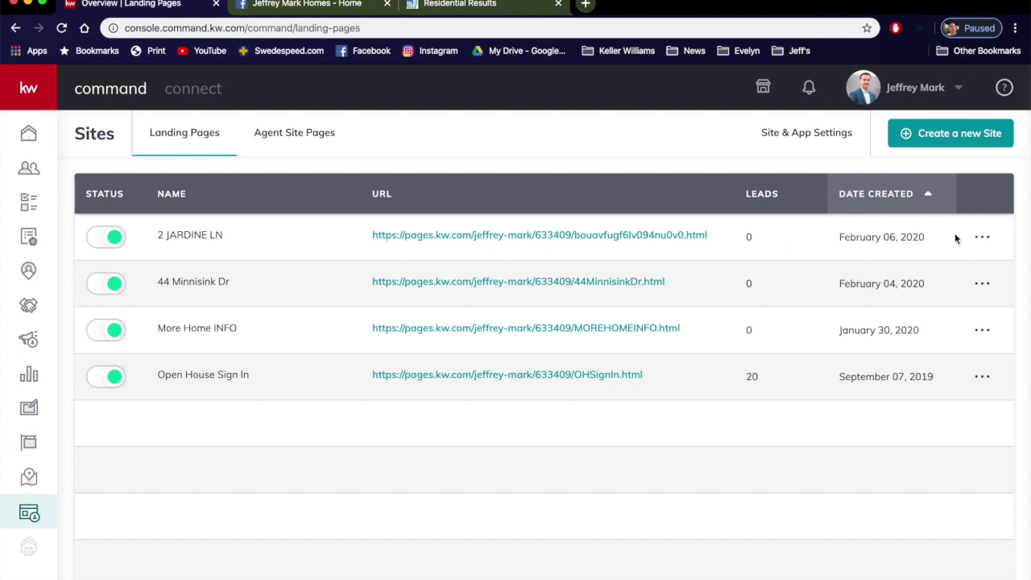
{"action": "left_click", "coordinate": [981, 237]}
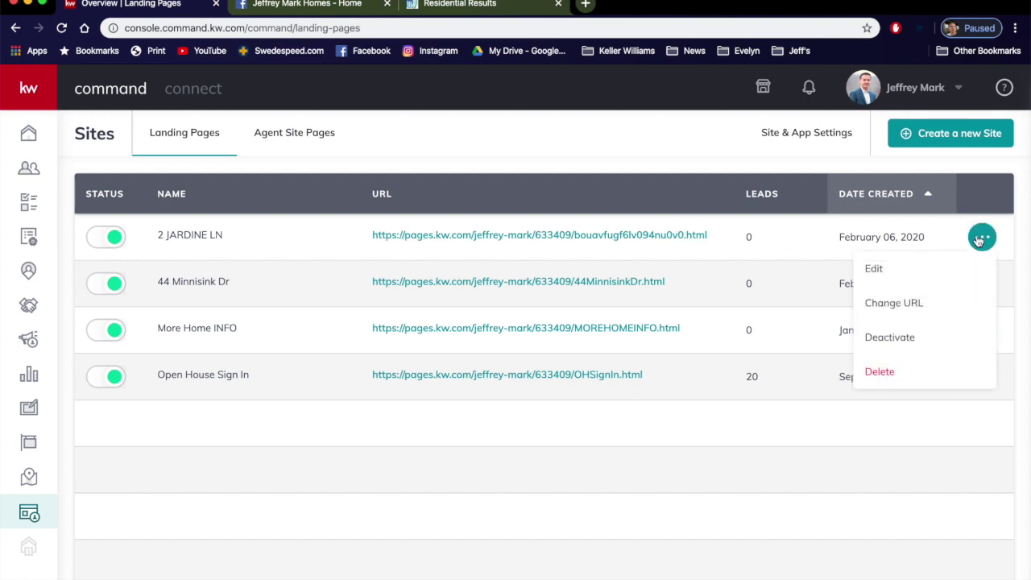
{"action": "left_click", "coordinate": [911, 306]}
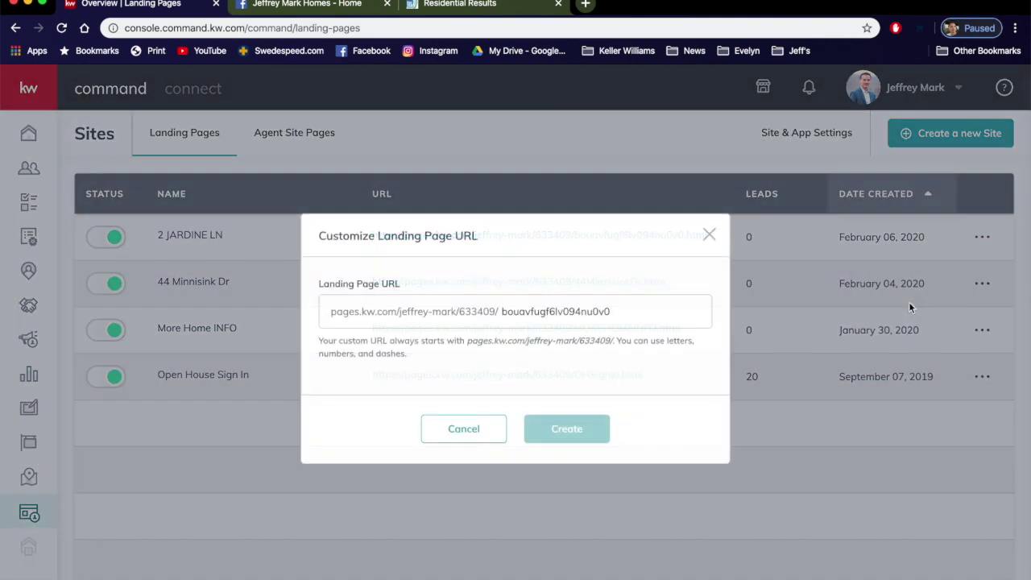
{"action": "double_click", "coordinate": [576, 306]}
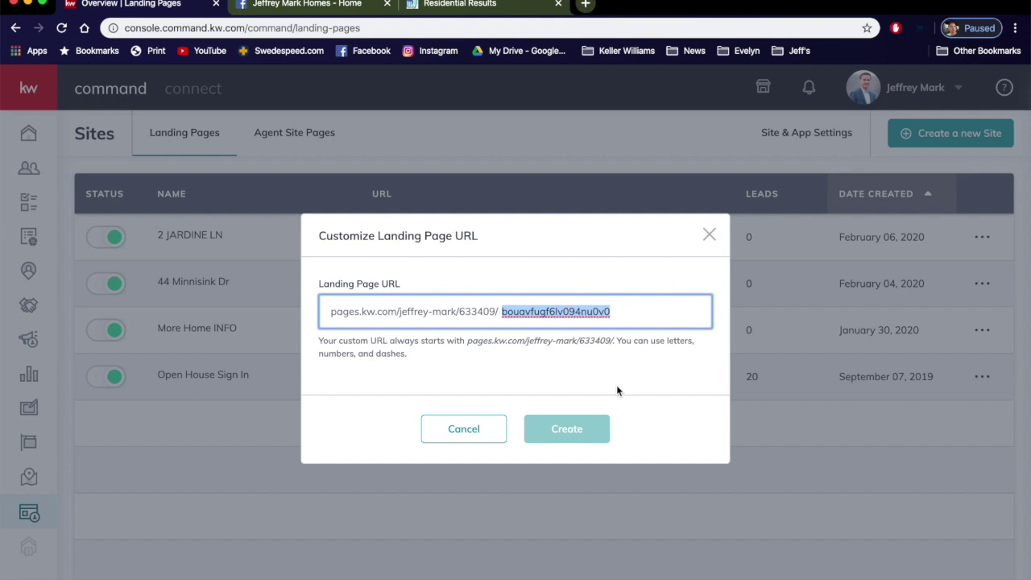
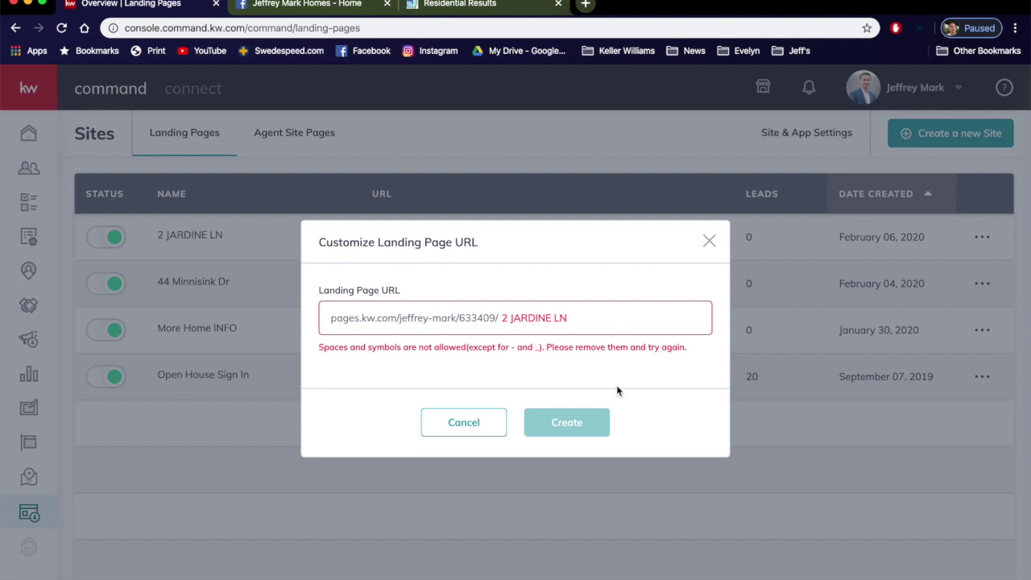
{"action": "key", "text": "Left"}
{"action": "key", "text": "BackSpace"}
{"action": "key", "text": "Left"}
{"action": "key", "text": "Left"}
{"action": "key", "text": "Left"}
{"action": "key", "text": "BackSpace"}
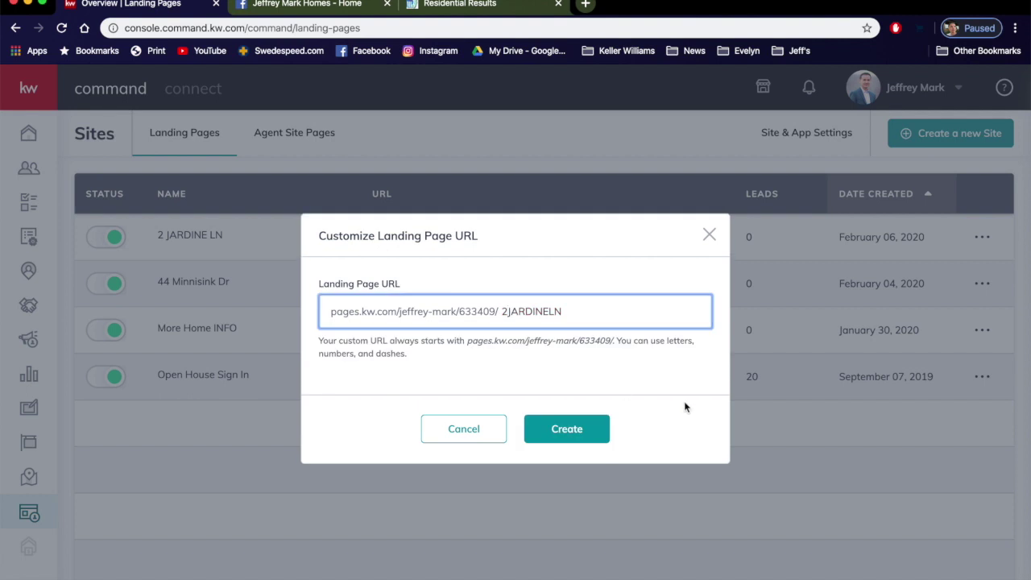
{"action": "left_click", "coordinate": [564, 428]}
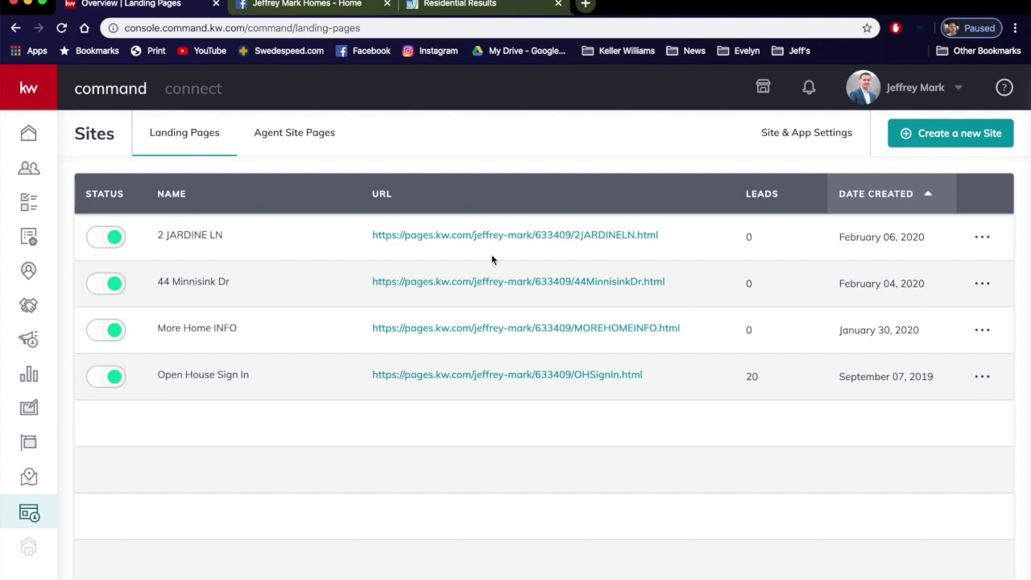
{"action": "left_click", "coordinate": [609, 237]}
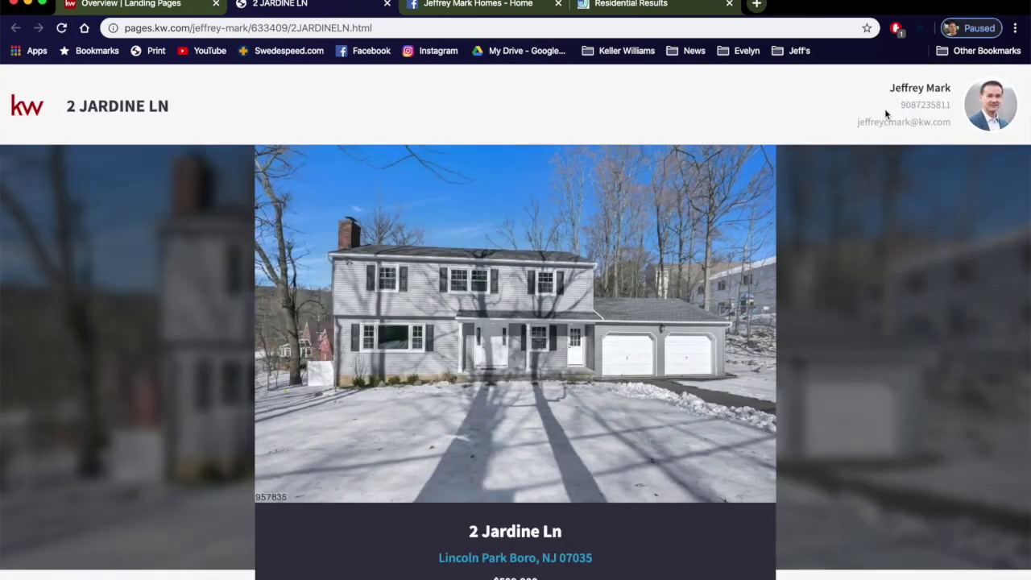
{"action": "scroll", "coordinate": [926, 180], "scroll_direction": "down", "scroll_amount": 10}
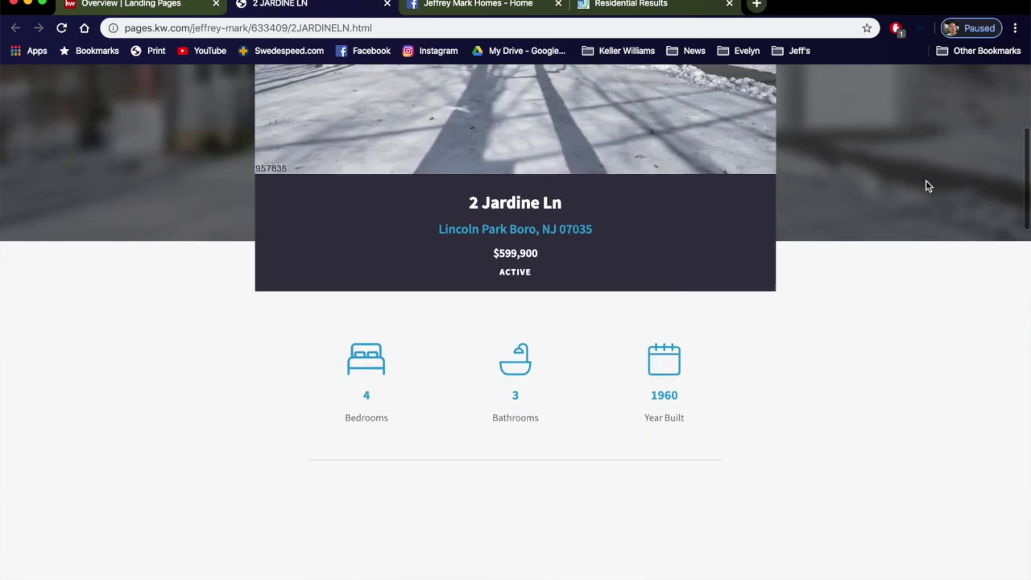
{"action": "scroll", "coordinate": [927, 184], "scroll_direction": "down", "scroll_amount": 15}
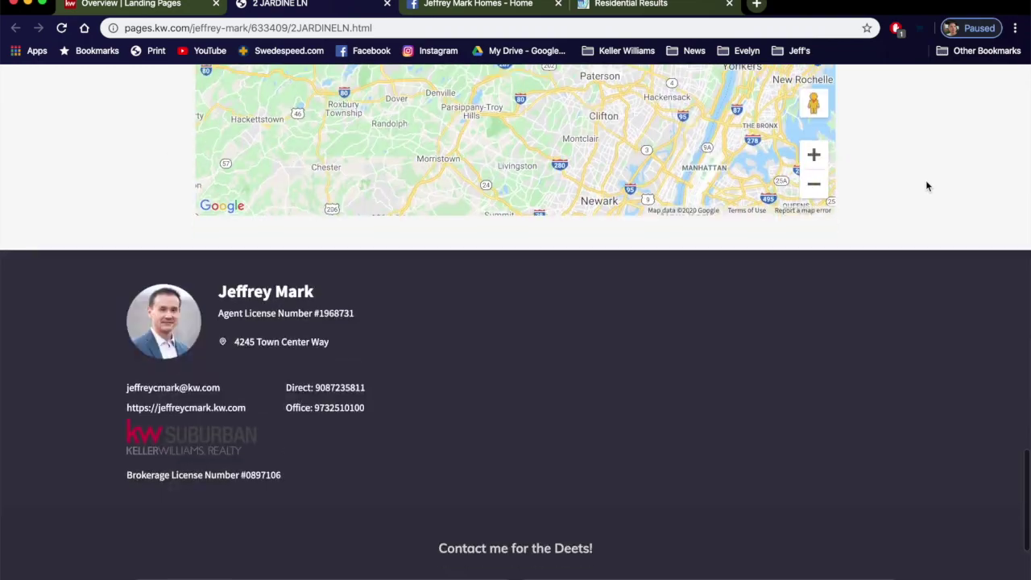
{"action": "scroll", "coordinate": [709, 375], "scroll_direction": "down", "scroll_amount": 4}
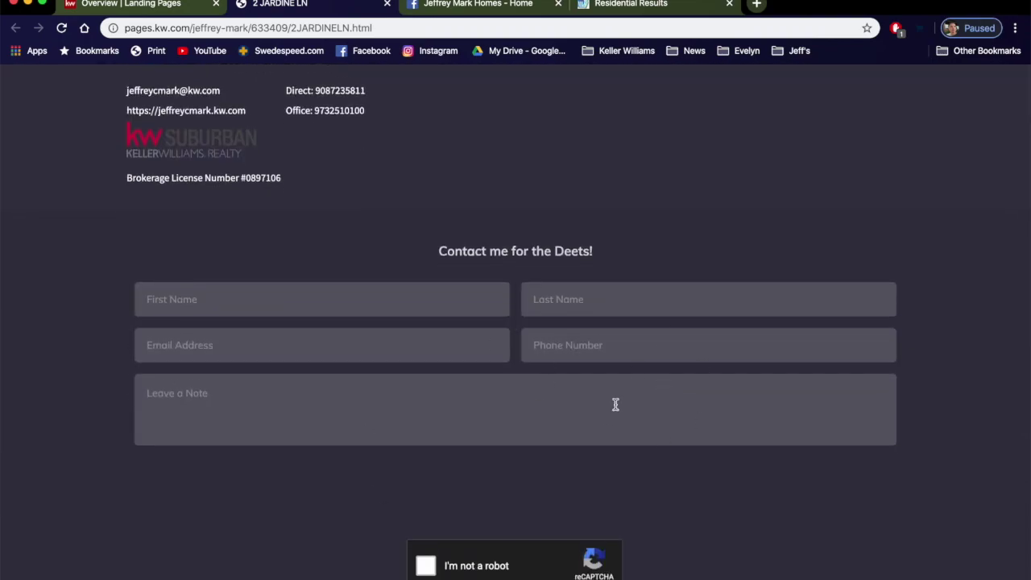
{"action": "scroll", "coordinate": [668, 310], "scroll_direction": "up", "scroll_amount": 20}
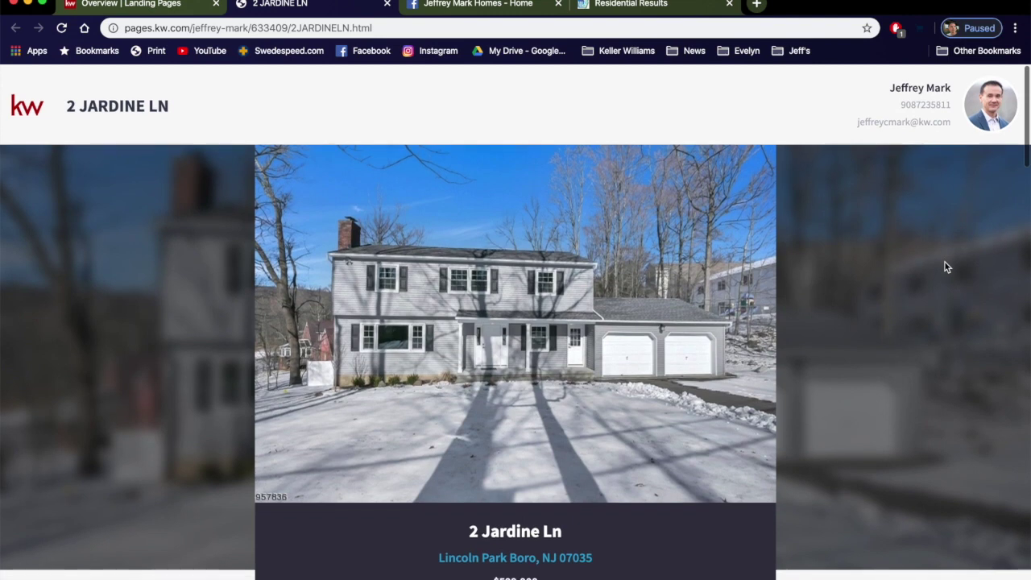
{"action": "right_click", "coordinate": [320, 28]}
{"action": "left_click", "coordinate": [364, 117]}
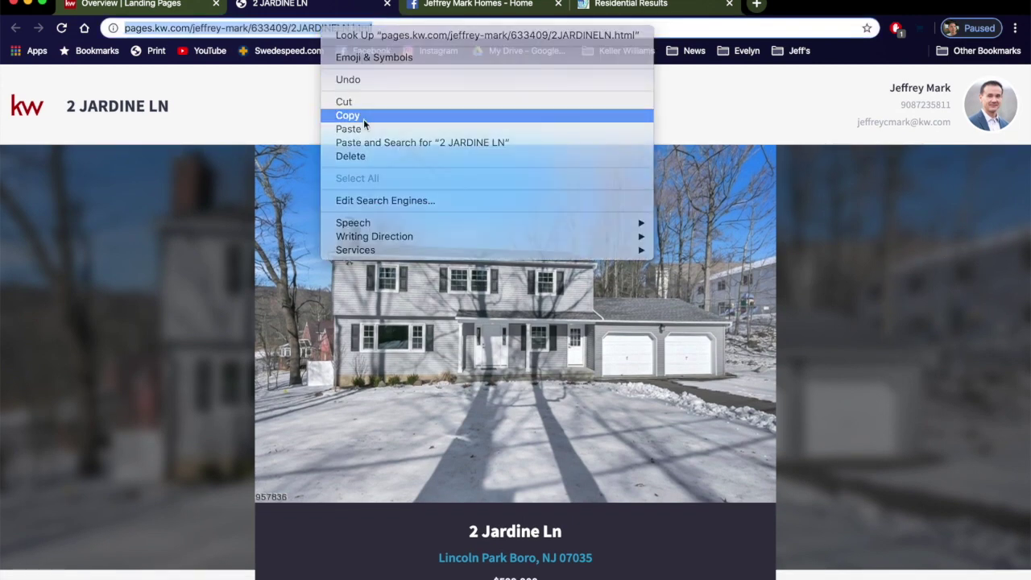
Step: Paste the landing page link into a new Facebook page post to get its preview
{"action": "left_click", "coordinate": [433, 8]}
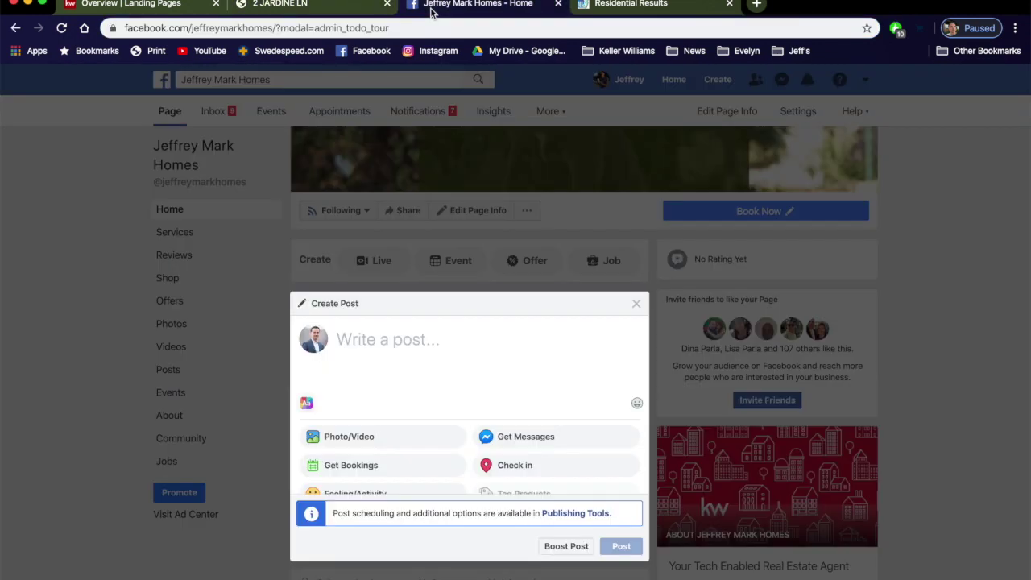
{"action": "left_click", "coordinate": [409, 388]}
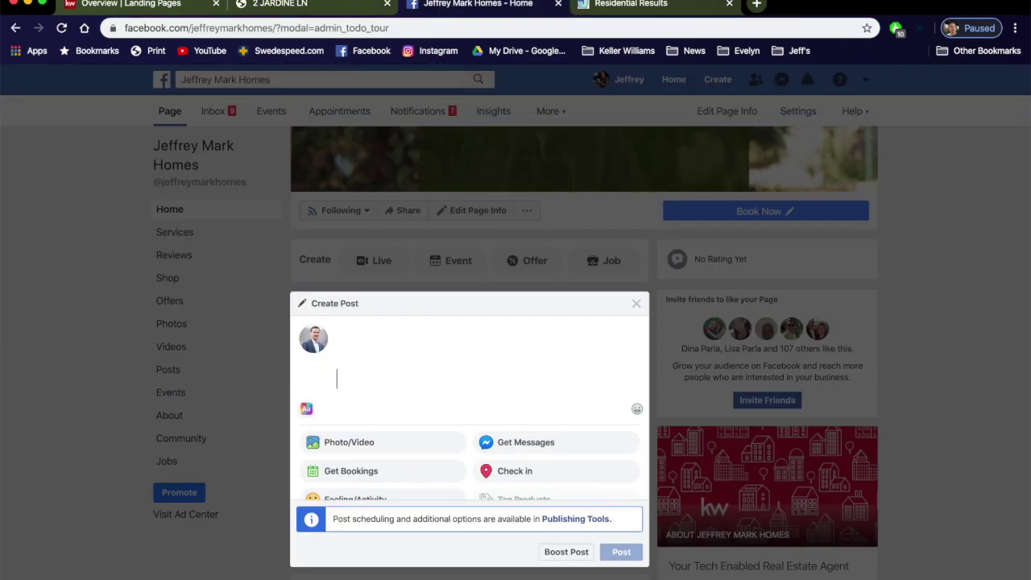
{"action": "key", "text": "super+v"}
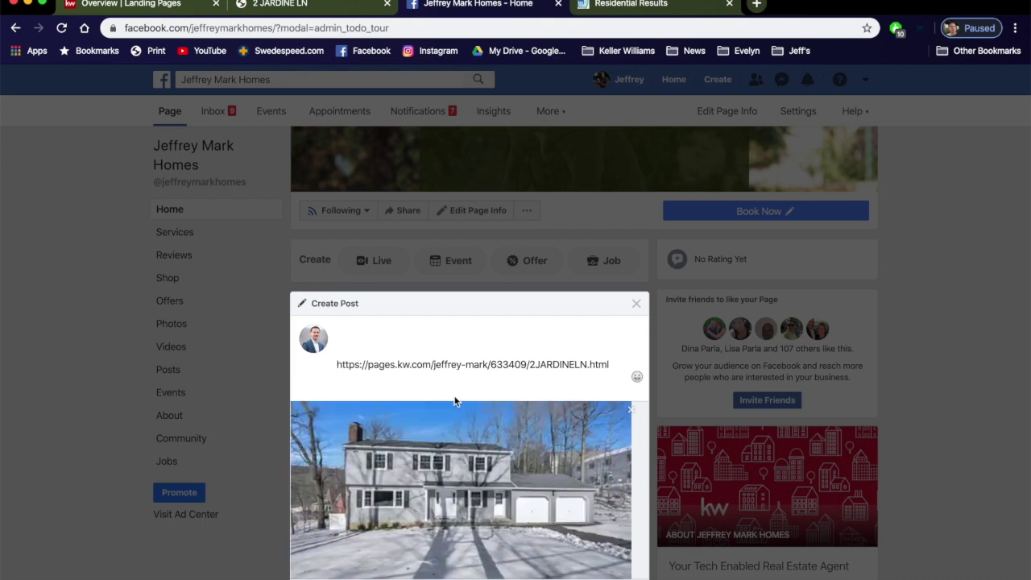
{"action": "scroll", "coordinate": [878, 351], "scroll_direction": "down", "scroll_amount": 2}
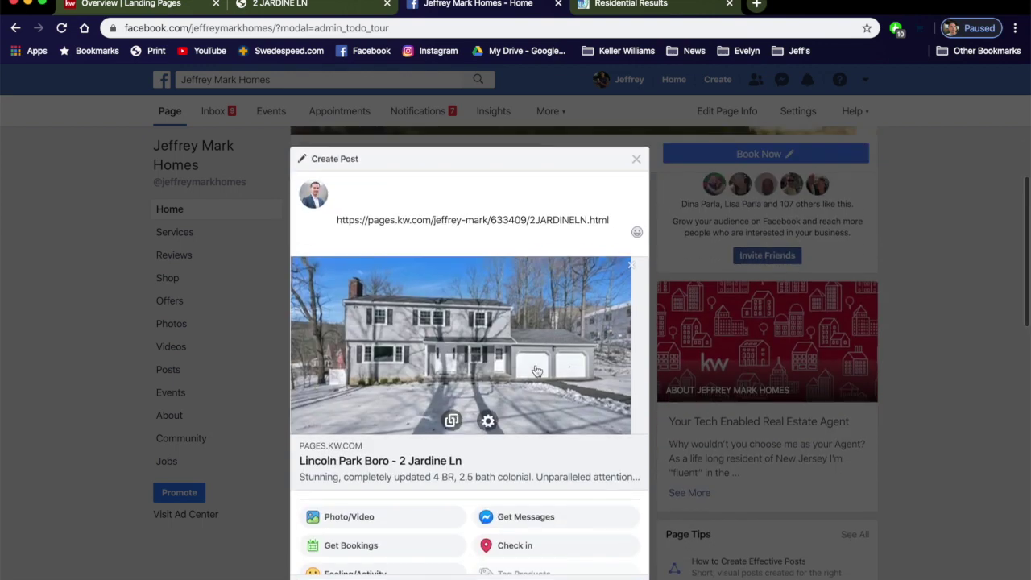
{"action": "scroll", "coordinate": [577, 325], "scroll_direction": "down", "scroll_amount": 1}
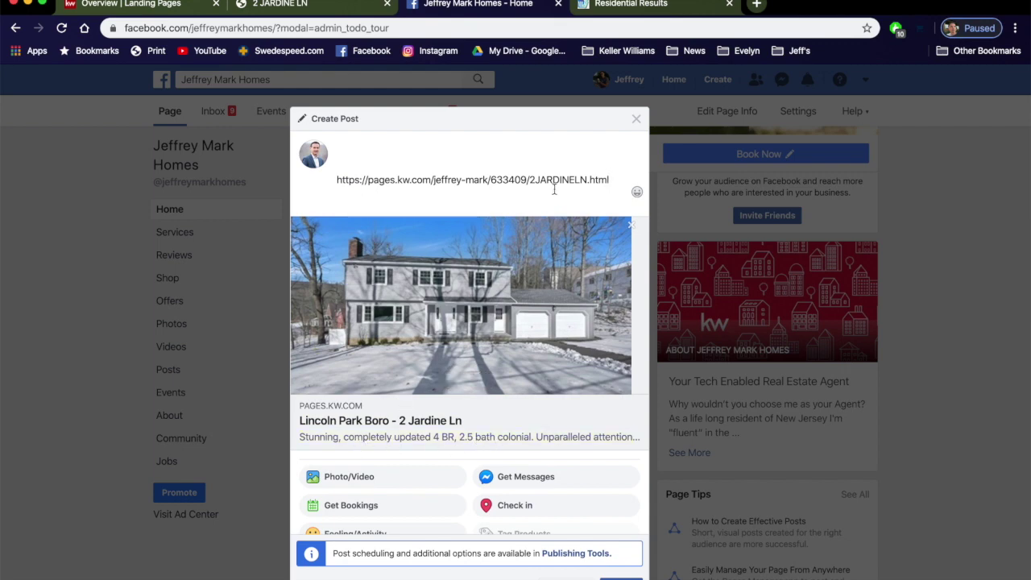
Step: Replace the link text with 'come see me at the open house.' and return to the listing tab
{"action": "left_click_drag", "start_coordinate": [609, 179], "coordinate": [335, 179]}
{"action": "key", "text": "BackSpace"}
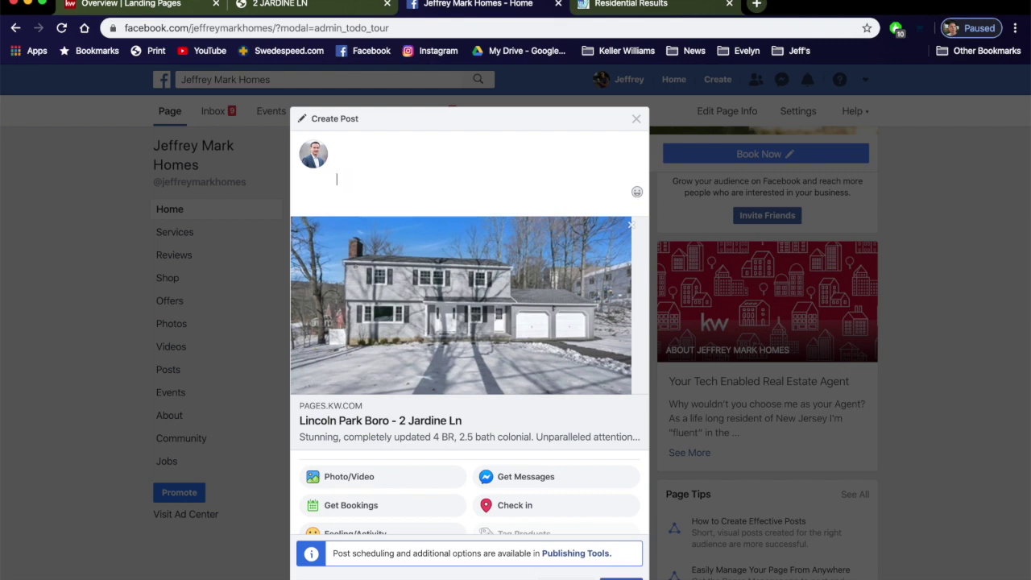
{"action": "type", "text": "come see me at the open house."}
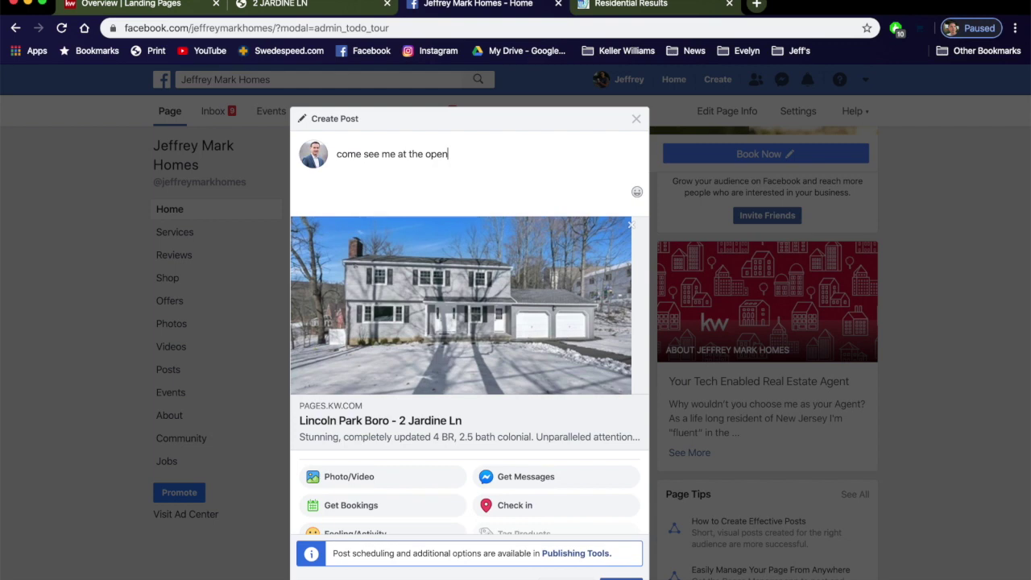
{"action": "mouse_move", "coordinate": [393, 312]}
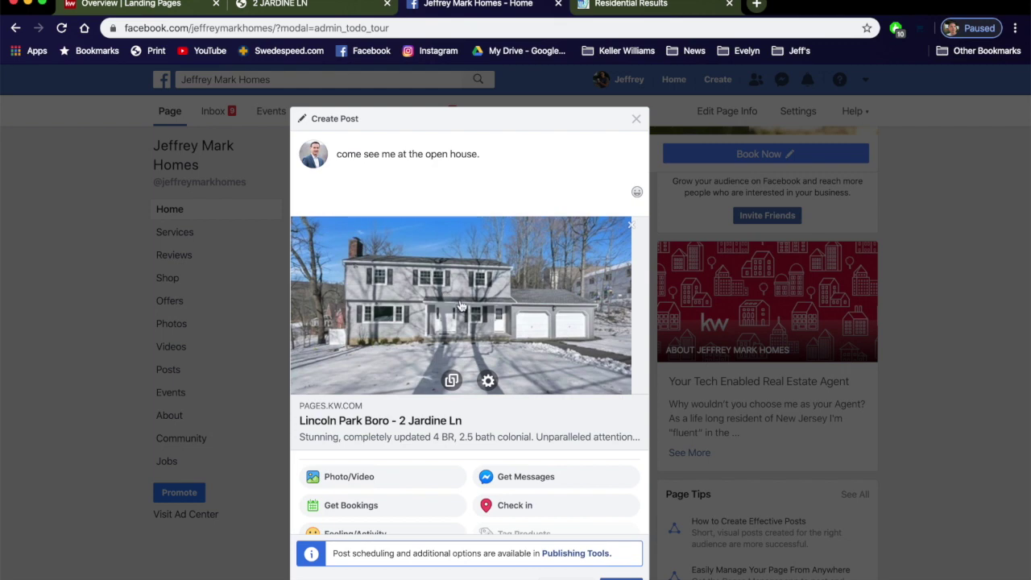
{"action": "left_click", "coordinate": [307, 7]}
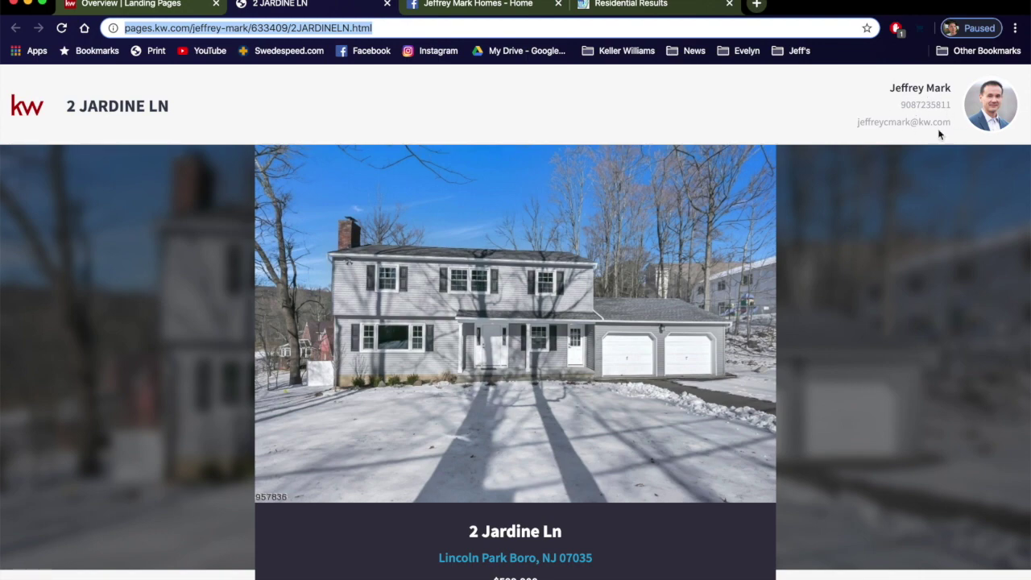
{"action": "scroll", "coordinate": [902, 146], "scroll_direction": "down", "scroll_amount": 15}
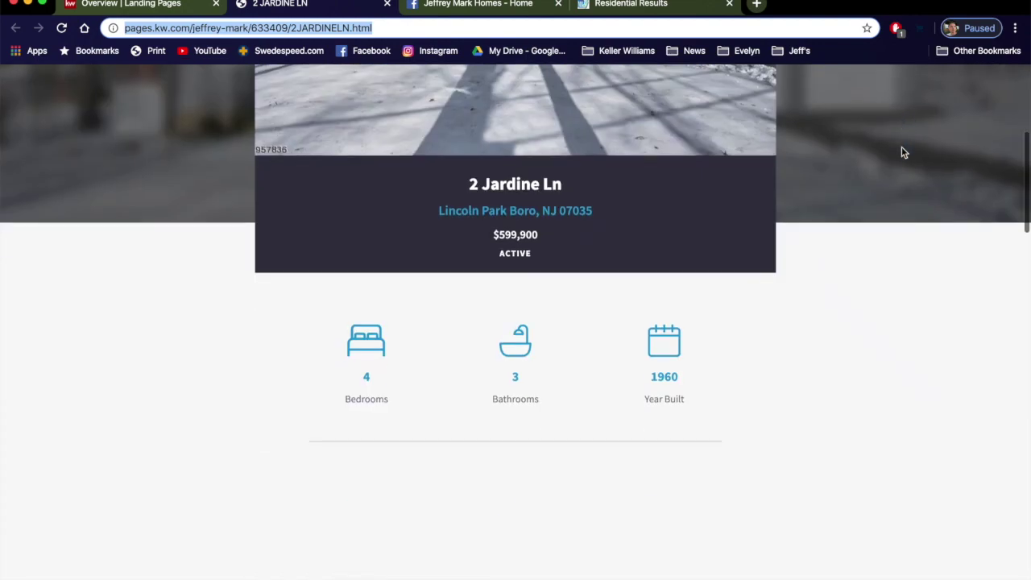
{"action": "scroll", "coordinate": [904, 141], "scroll_direction": "down", "scroll_amount": 10}
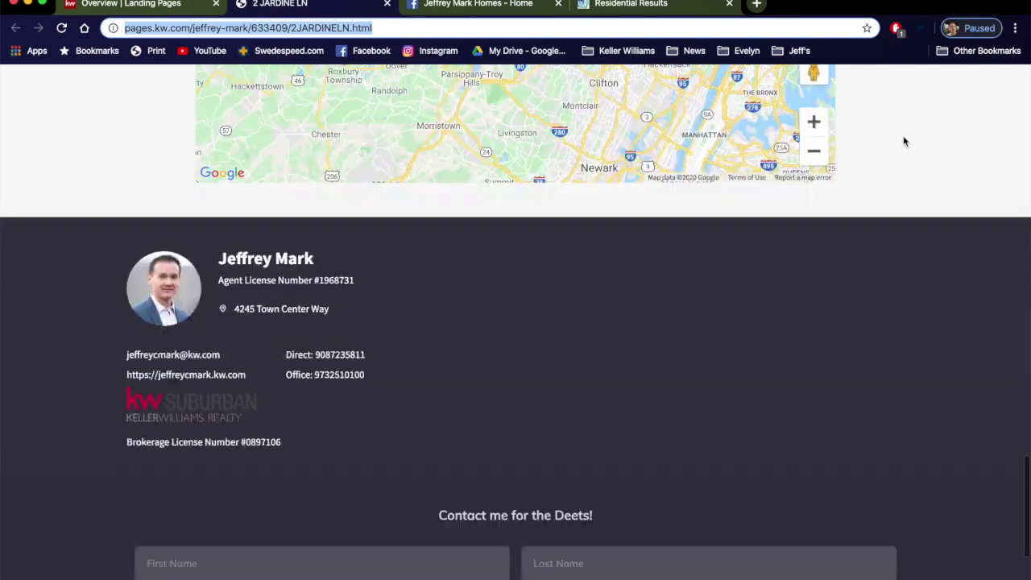
{"action": "scroll", "coordinate": [904, 141], "scroll_direction": "up", "scroll_amount": 20}
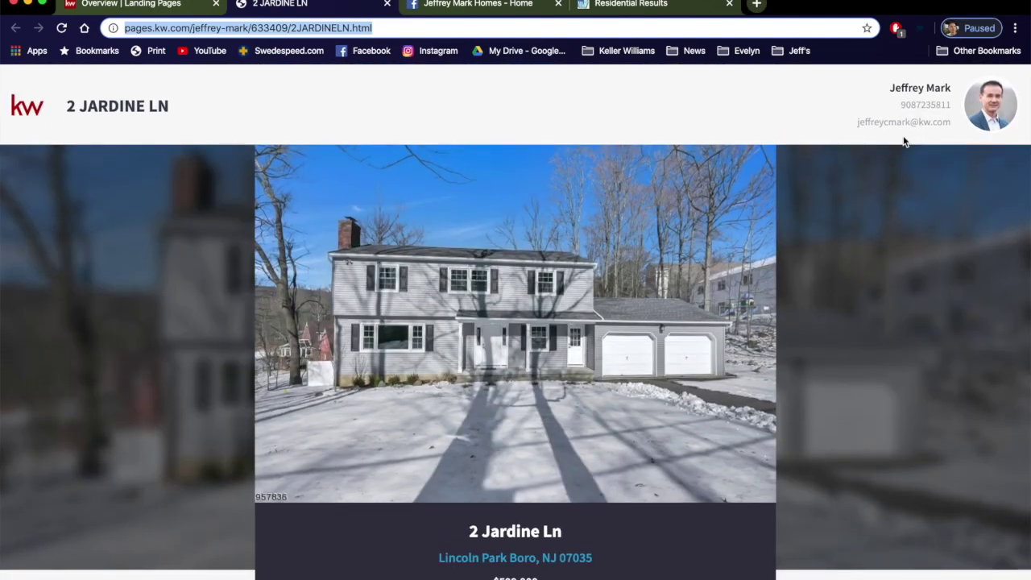
{"action": "scroll", "coordinate": [904, 141], "scroll_direction": "down", "scroll_amount": 20}
{"action": "scroll", "coordinate": [904, 141], "scroll_direction": "up", "scroll_amount": 6}
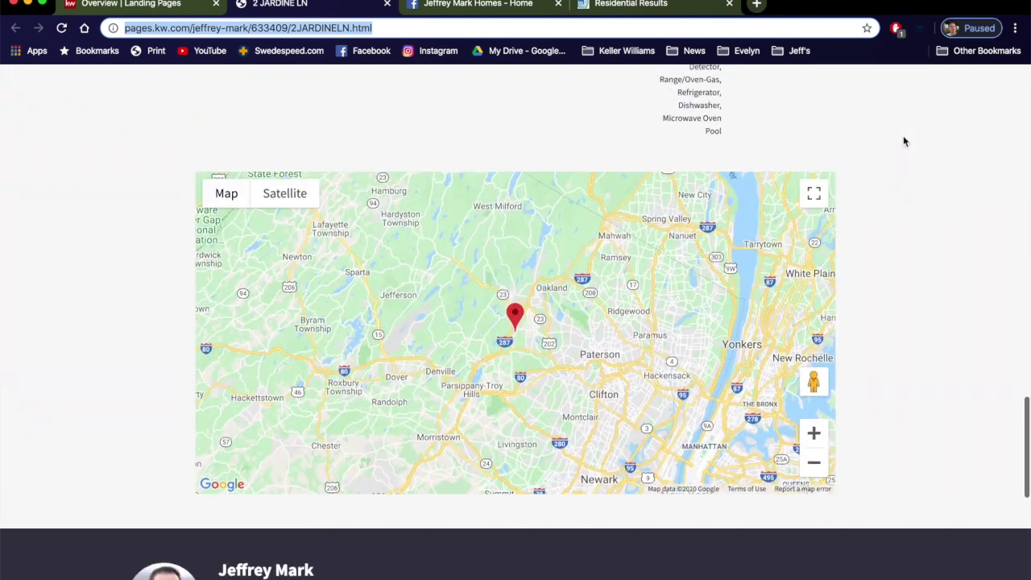
{"action": "scroll", "coordinate": [903, 141], "scroll_direction": "up", "scroll_amount": 10}
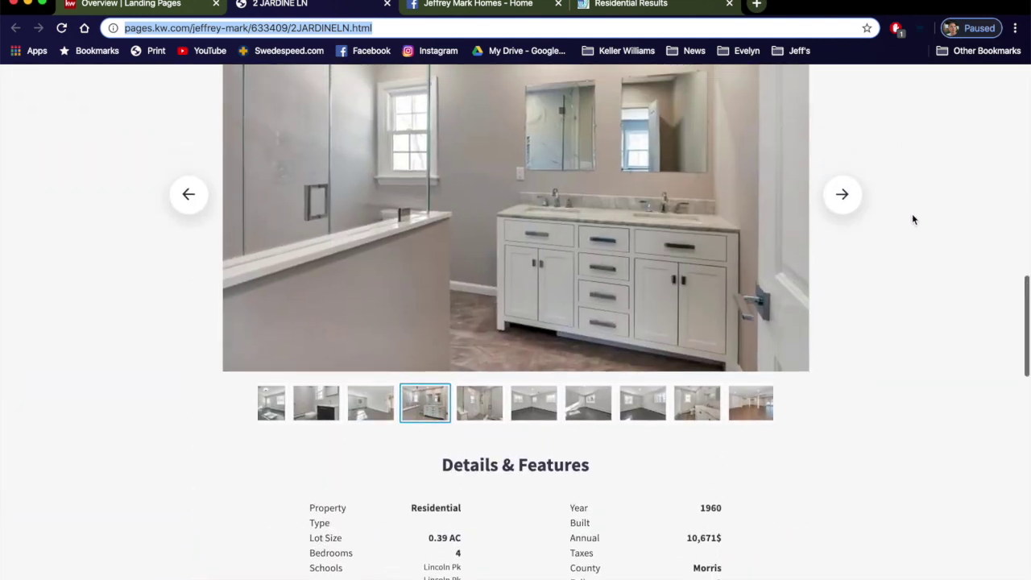
{"action": "scroll", "coordinate": [913, 220], "scroll_direction": "up", "scroll_amount": 8}
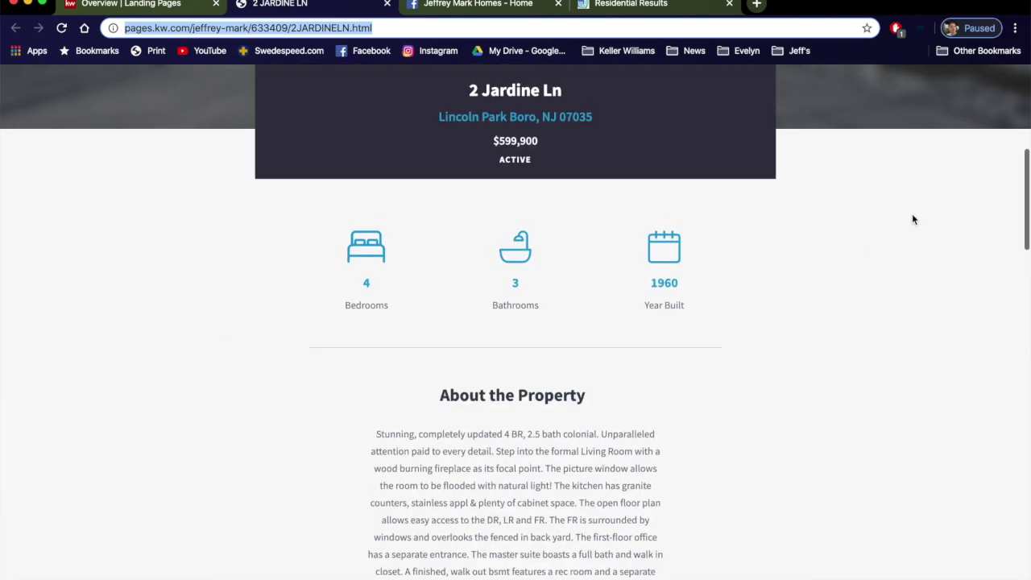
{"action": "scroll", "coordinate": [913, 219], "scroll_direction": "up", "scroll_amount": 5}
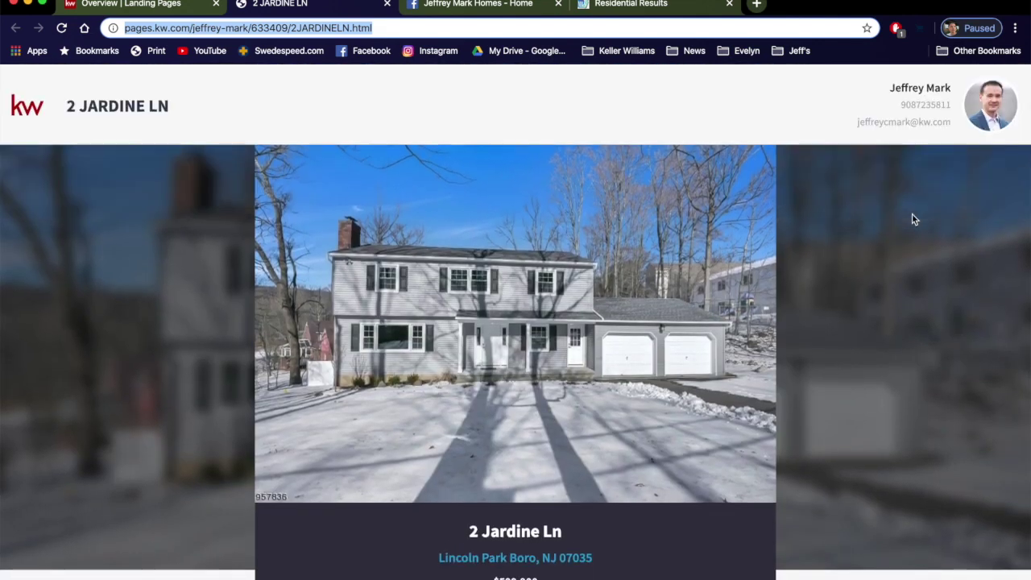